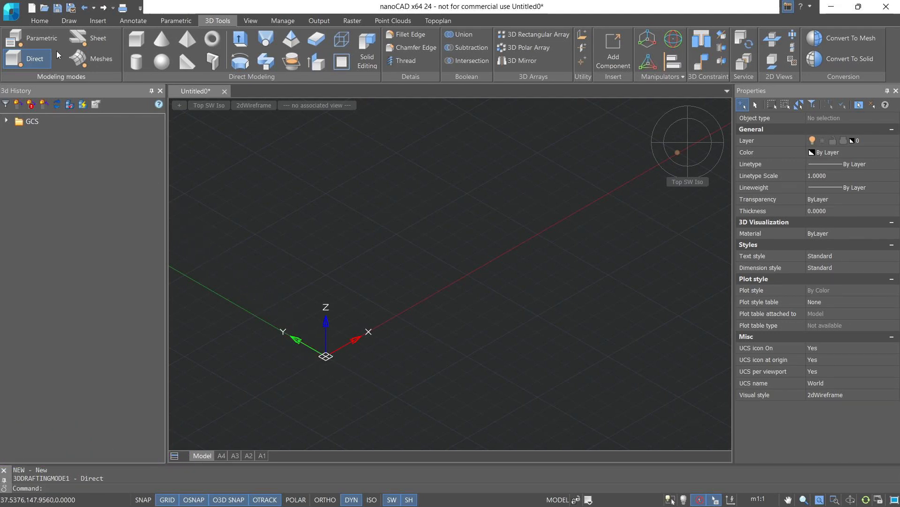
Step: Switch to the Parametric modeling mode and start a new planar sketch on the ZX work plane
left_click(49, 40)
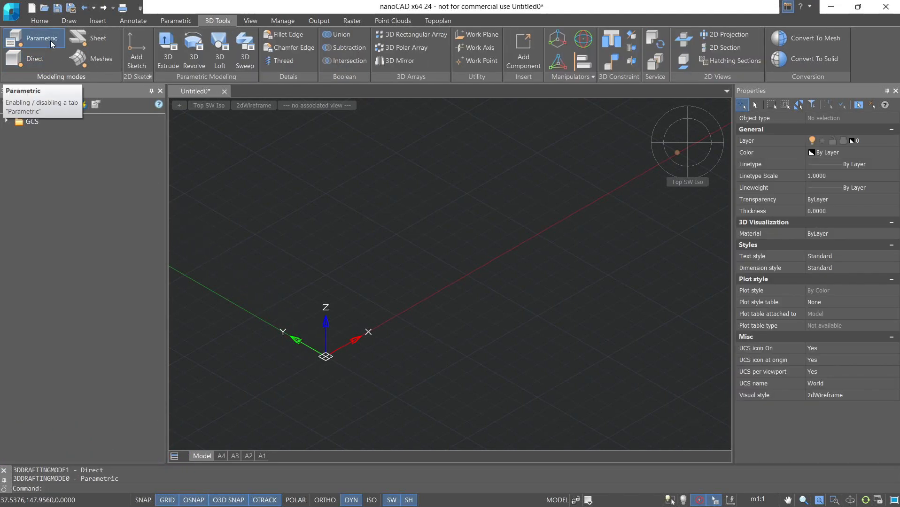
left_click(137, 51)
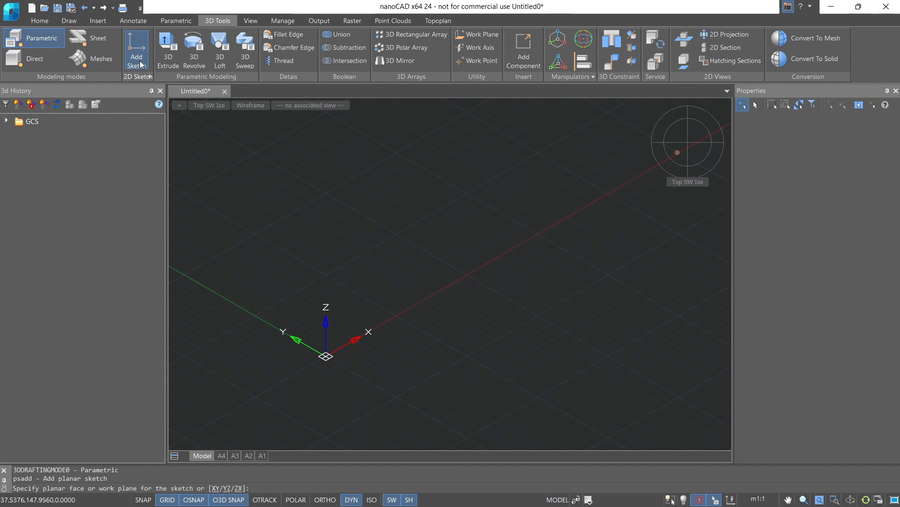
left_click(8, 121)
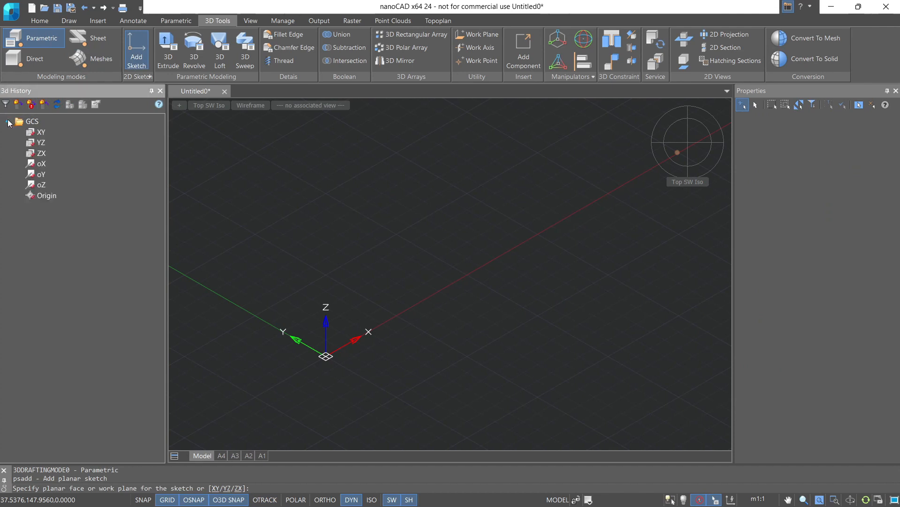
left_click(42, 153)
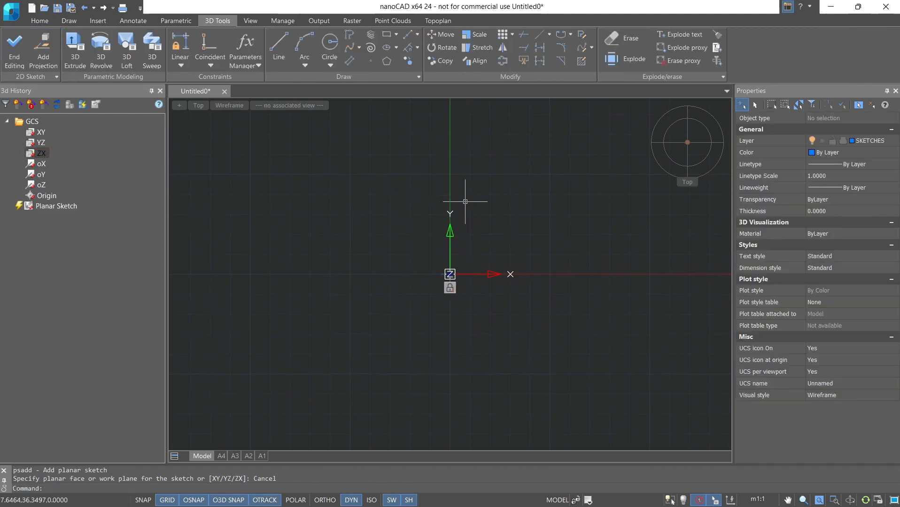
Step: Sketch a two-point rectangle about 75.5 wide in the positive XY quadrant, clear of the origin
middle_click_drag(466, 211, 276, 283)
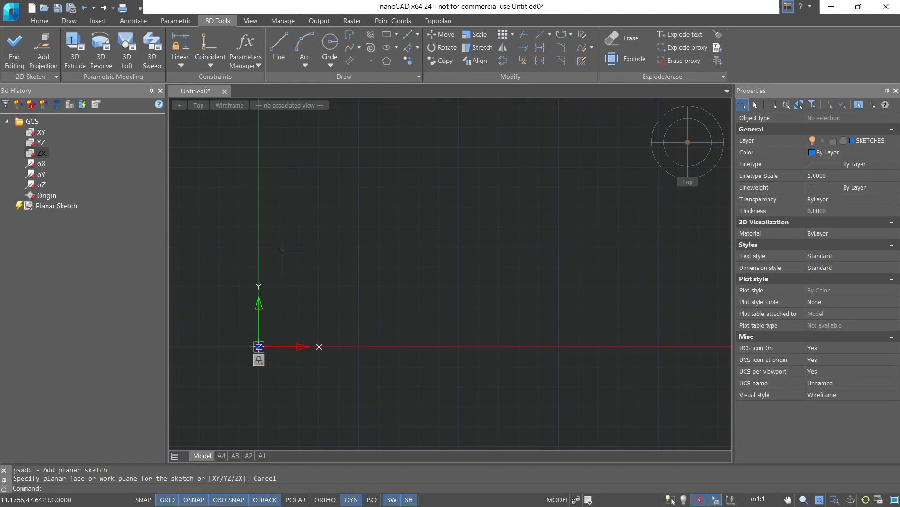
left_click(387, 35)
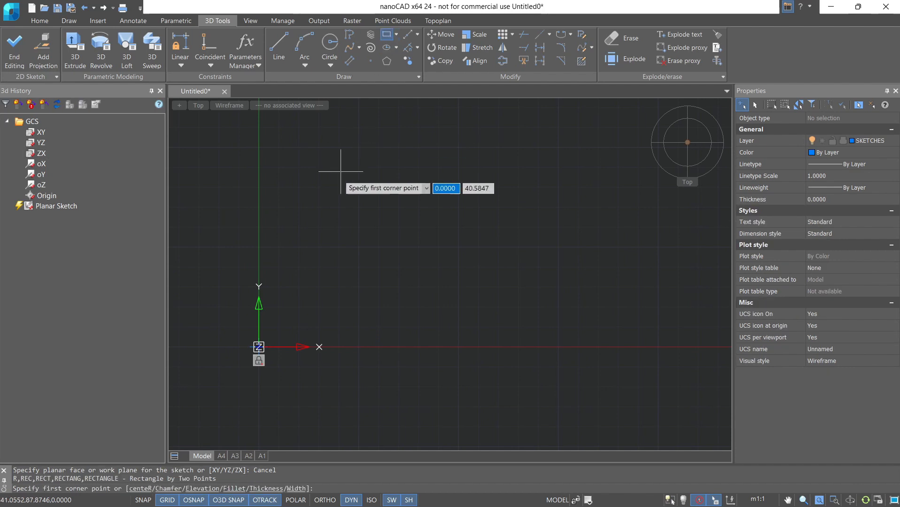
left_click(281, 315)
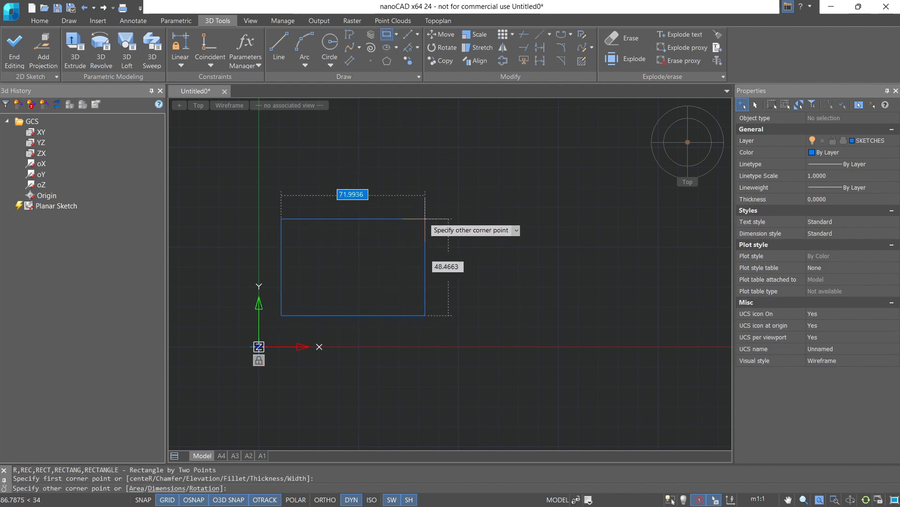
left_click(432, 215)
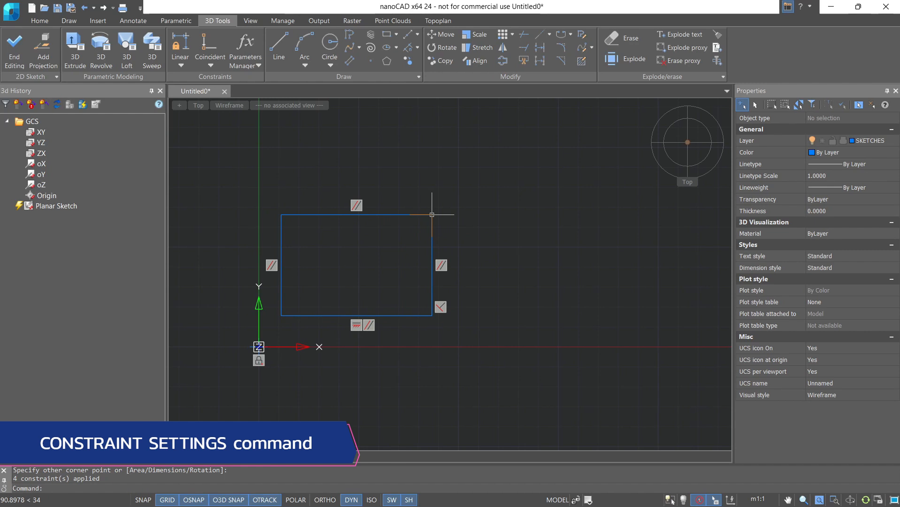
Step: Toggle the Coincident and Collinear types off and back on in the autoconstrain settings, leaving the constraint settings closed
left_click(252, 67)
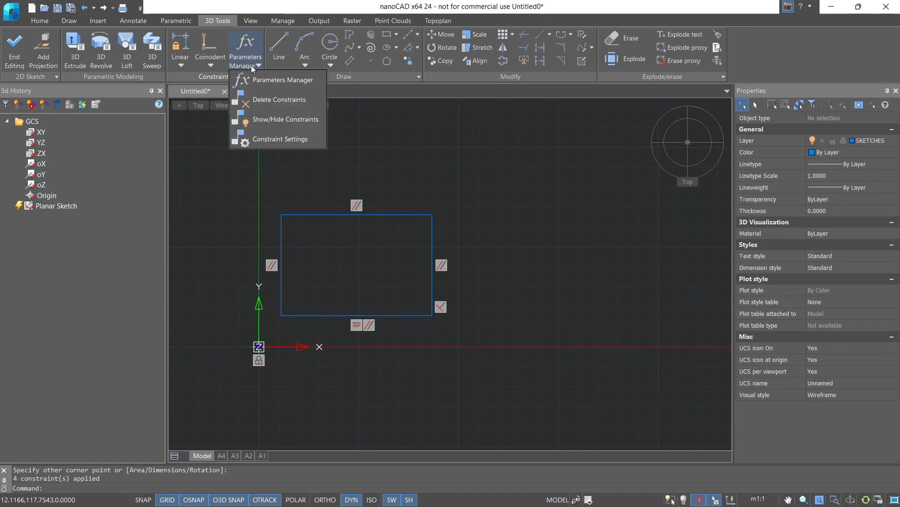
left_click(254, 140)
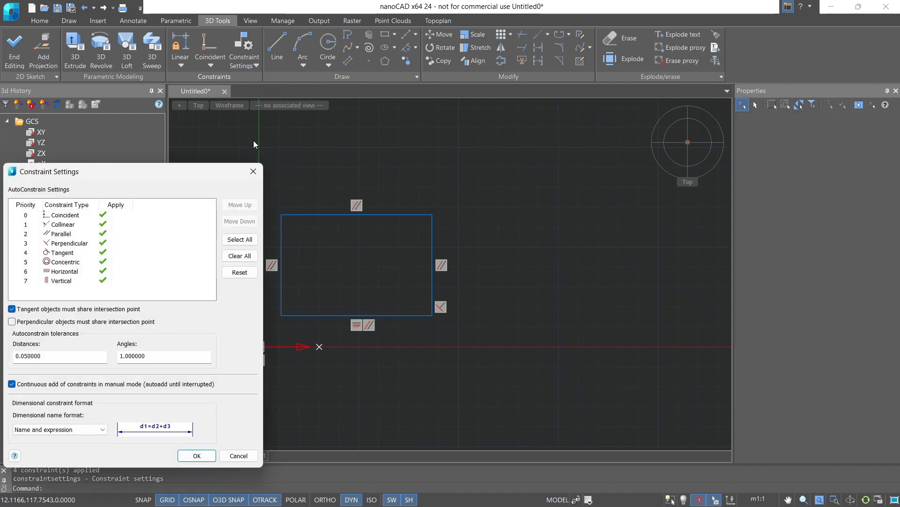
left_click(102, 215)
left_click(103, 224)
left_click(103, 224)
left_click(103, 215)
left_click(250, 178)
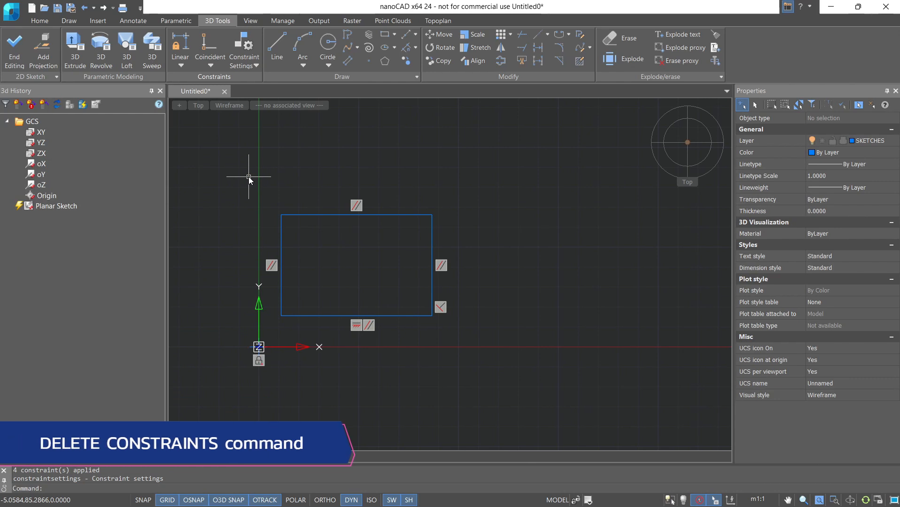
Step: Delete all constraints from the rectangle using the All option of Delete Constraints
left_click(251, 66)
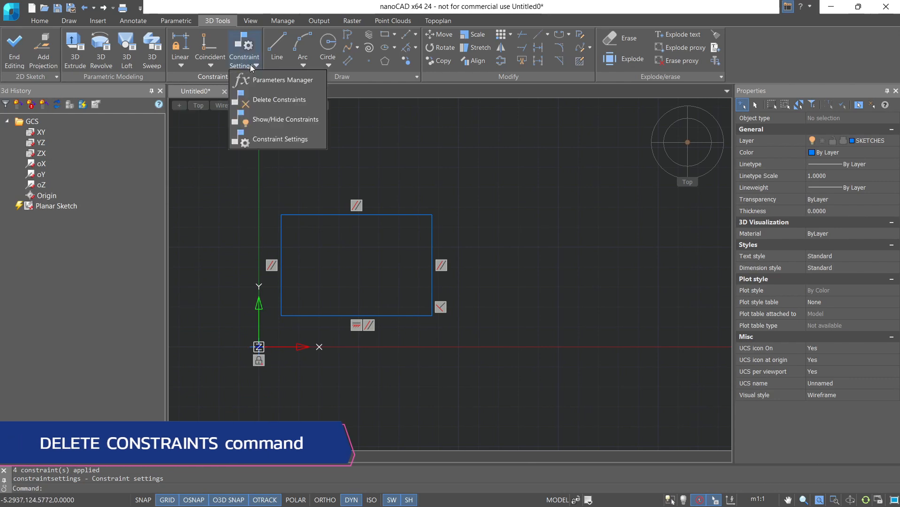
left_click(273, 106)
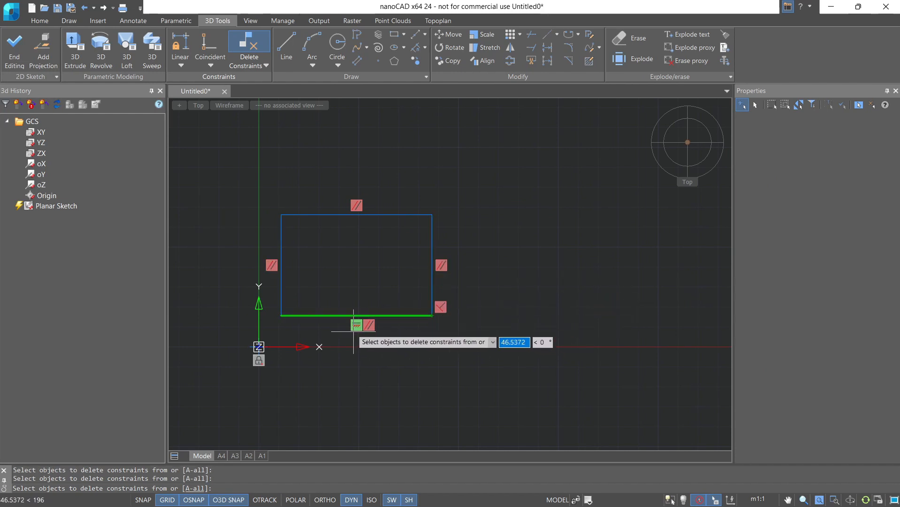
type("a")
key("Return")
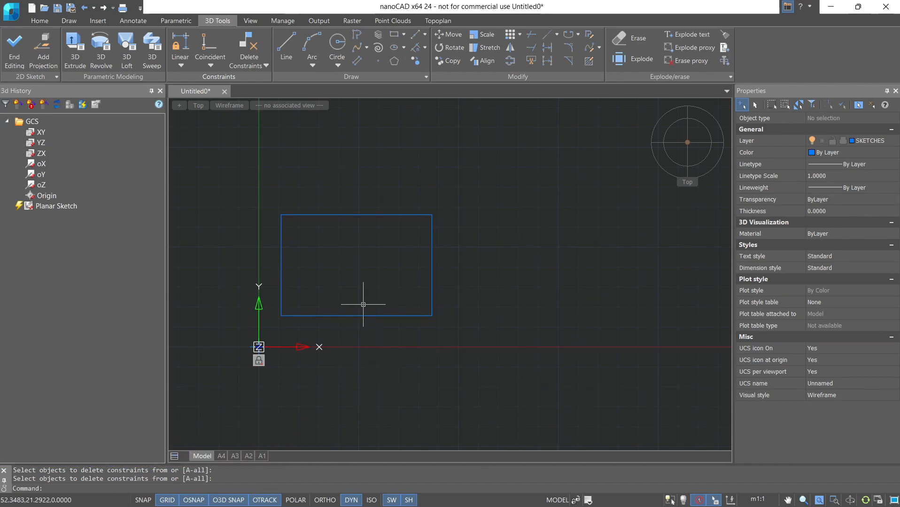
Step: Add a linear dimensional constraint below the rectangle's lower edge between its endpoints and set it to 50
left_click(189, 65)
left_click(192, 82)
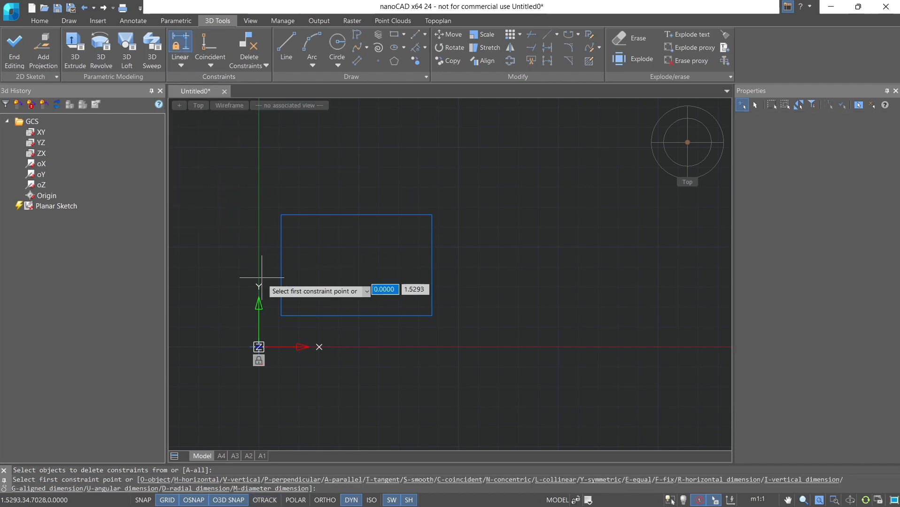
left_click(281, 316)
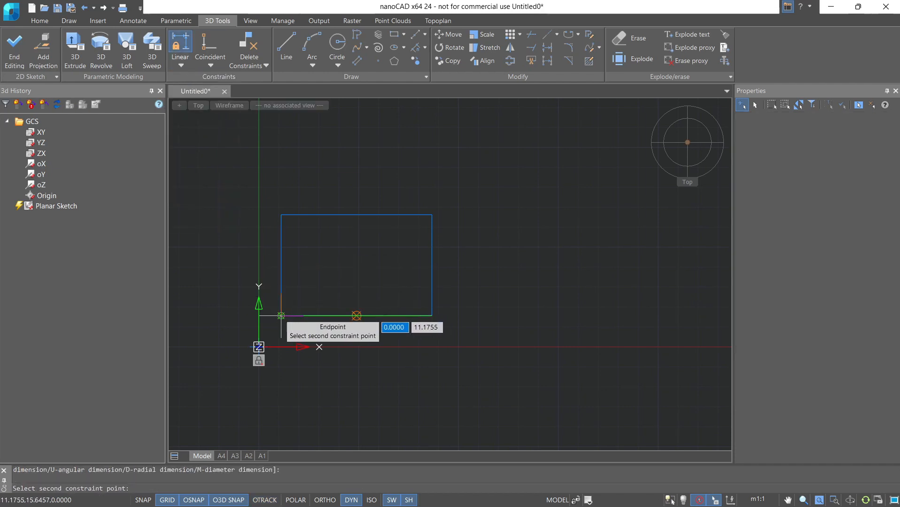
left_click(432, 316)
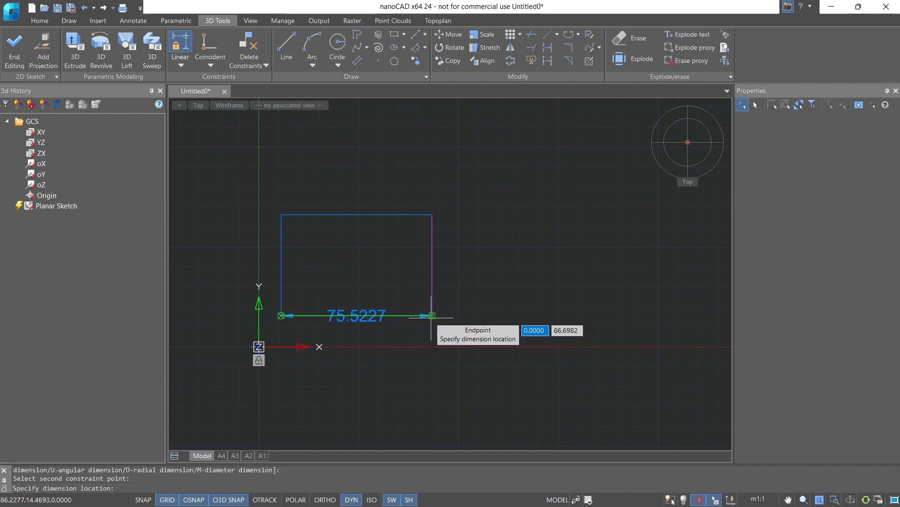
left_click(427, 365)
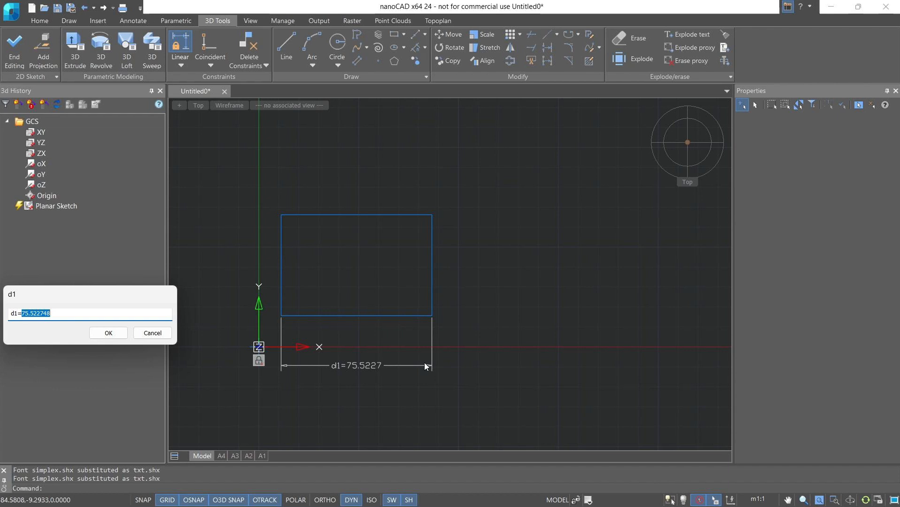
type("50")
key("Return")
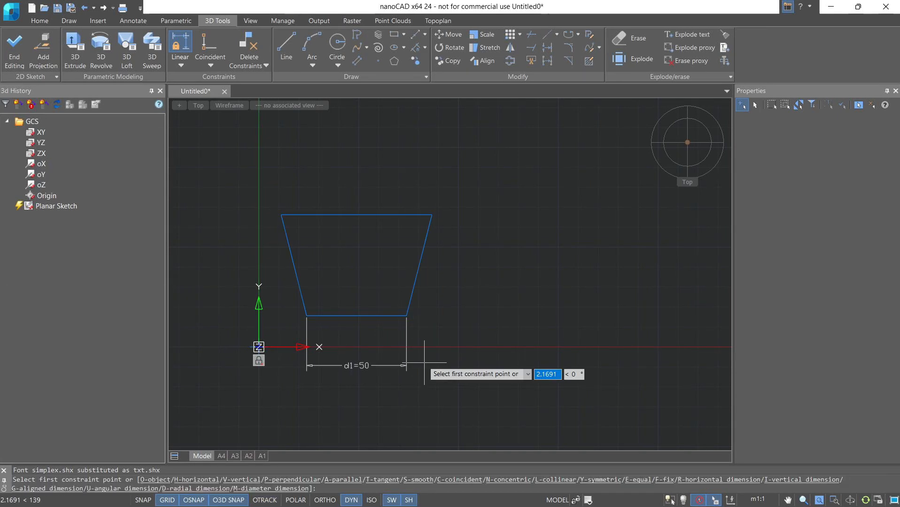
key("Escape")
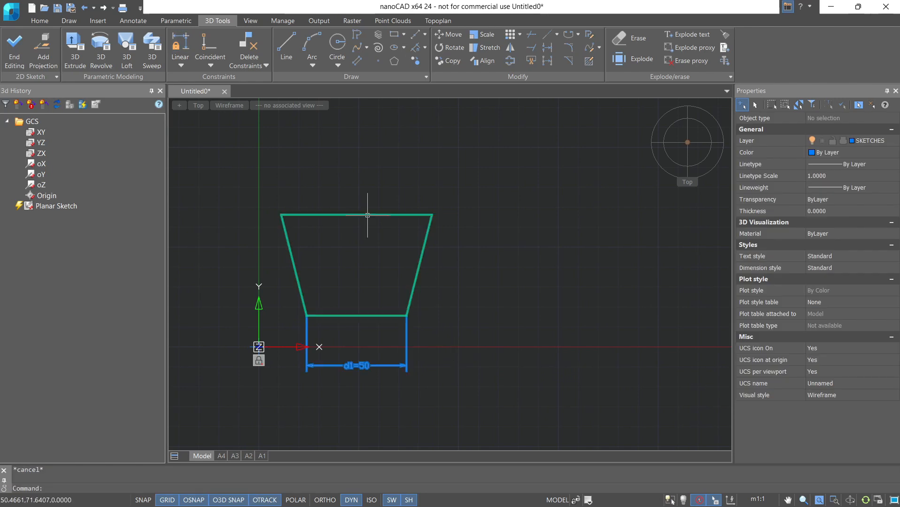
Step: Constrain the outline's right side to be perpendicular to its lower edge
left_click(252, 65)
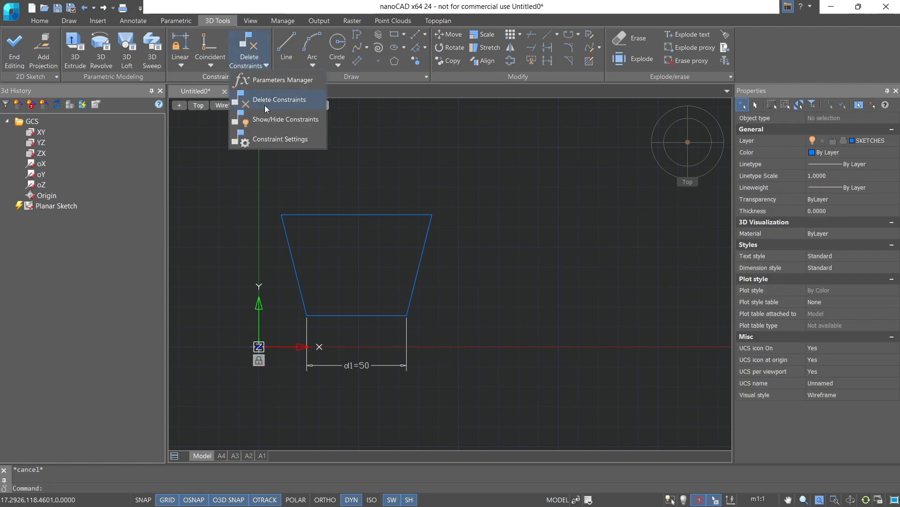
left_click(217, 64)
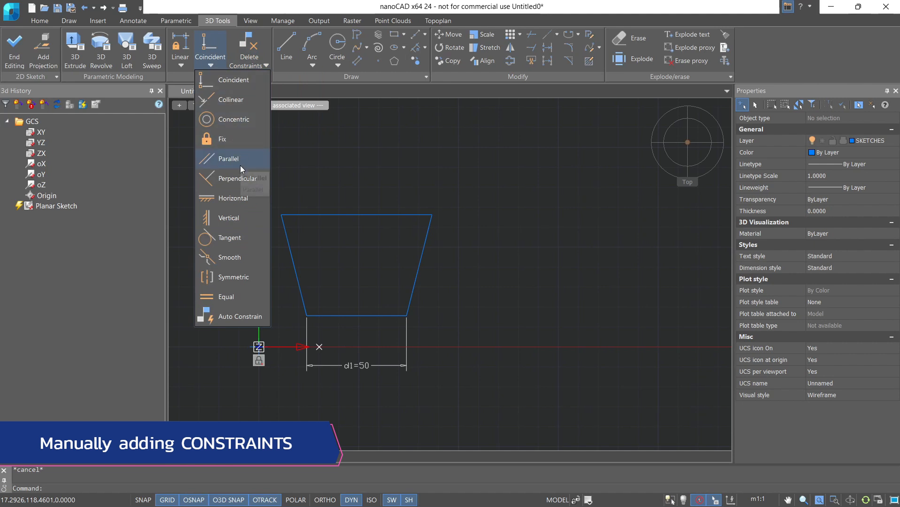
left_click(237, 179)
left_click(389, 315)
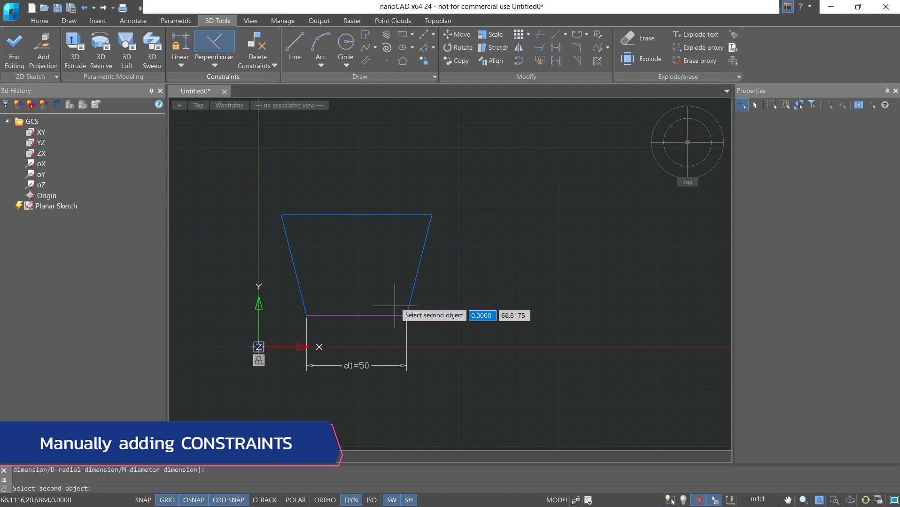
left_click(412, 301)
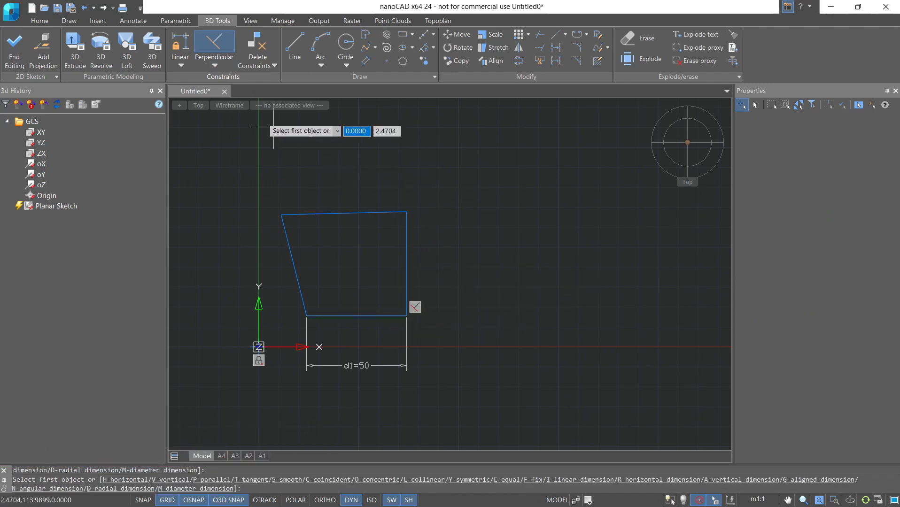
Step: Apply a Horizontal constraint to the upper edge of the outline
left_click(203, 67)
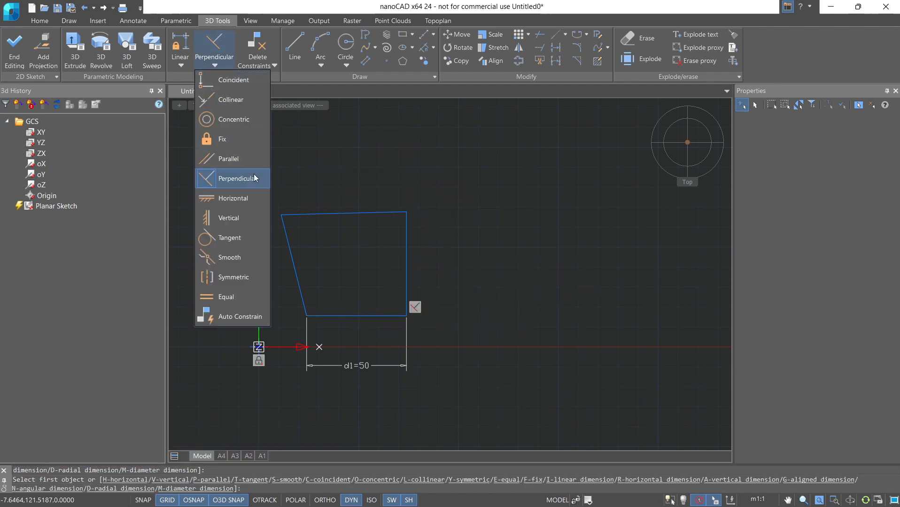
left_click(249, 199)
left_click(310, 212)
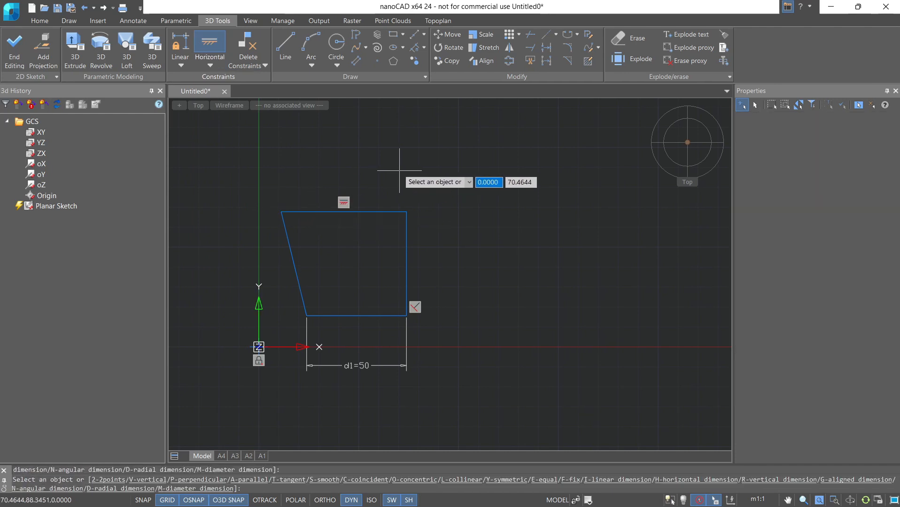
Step: Constrain the slanted left side to be parallel to the right side of the outline
left_click(210, 65)
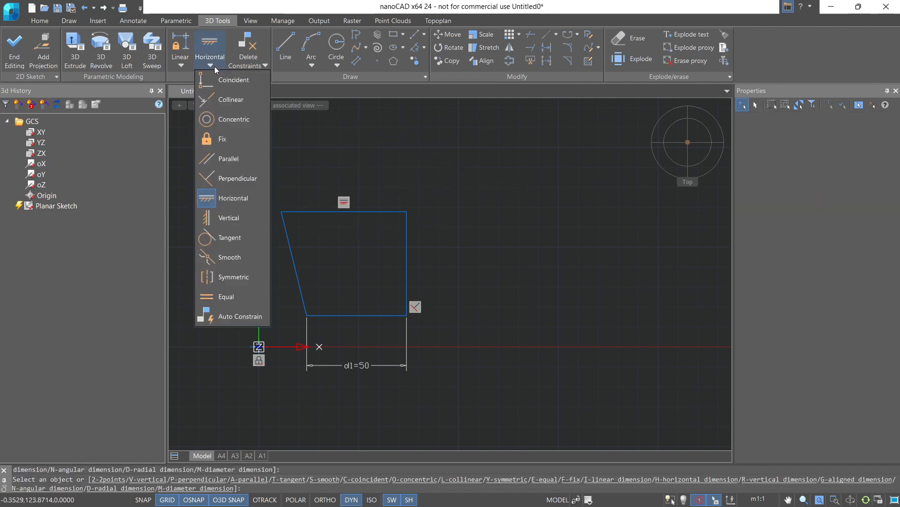
left_click(242, 154)
left_click(406, 259)
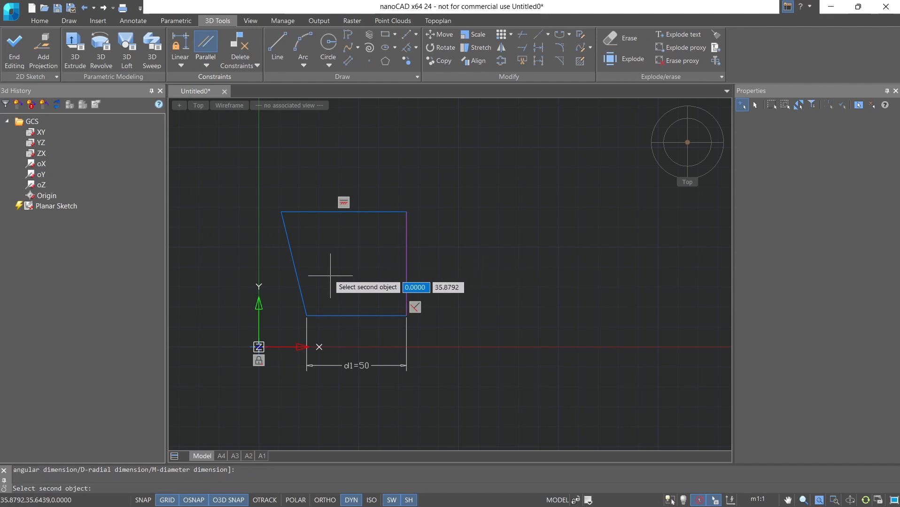
left_click(296, 275)
key("Escape")
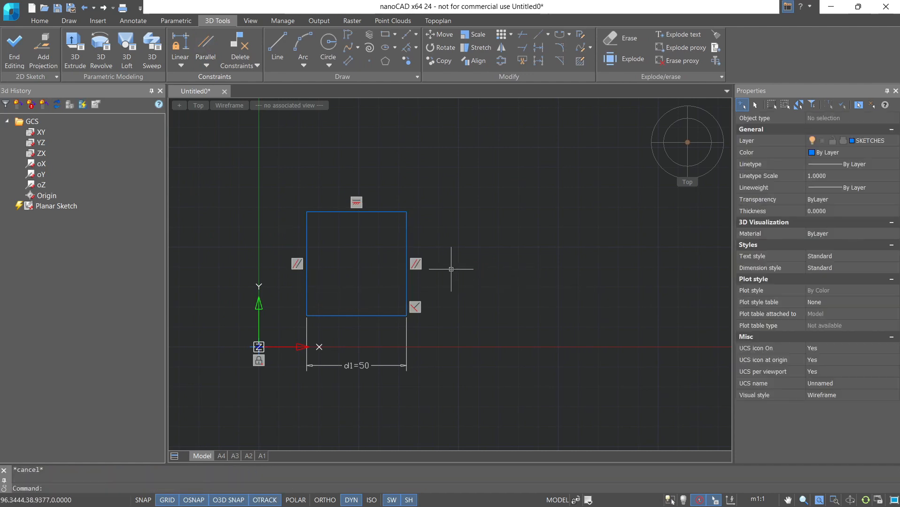
Step: Delete the geometric constraints from the sides and edges of the rectangle
left_click(257, 66)
left_click(256, 96)
left_click(307, 261)
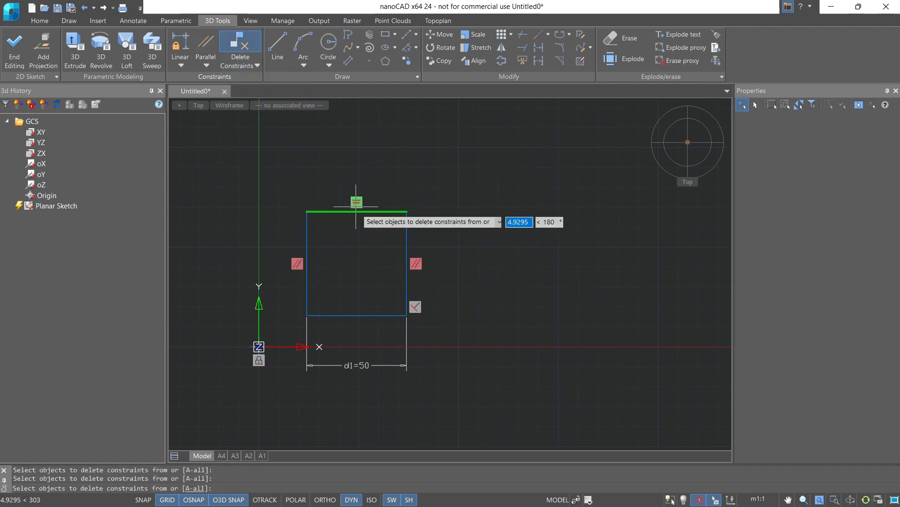
left_click(358, 212)
key("Return")
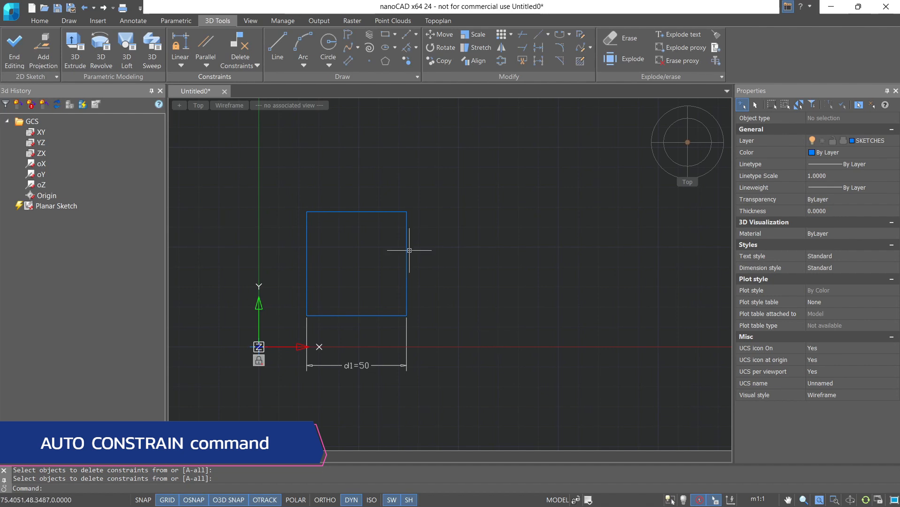
Step: Apply Auto Constrain to the whole rectangle
left_click(210, 65)
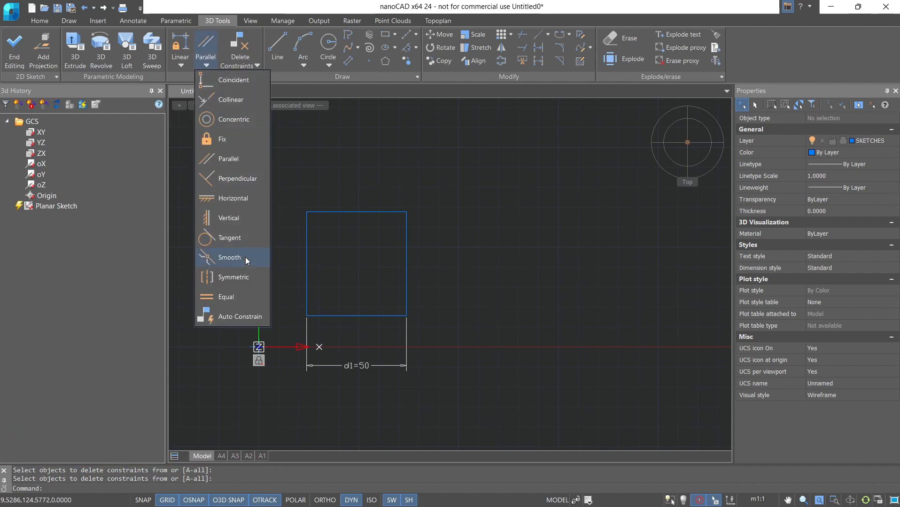
left_click(255, 311)
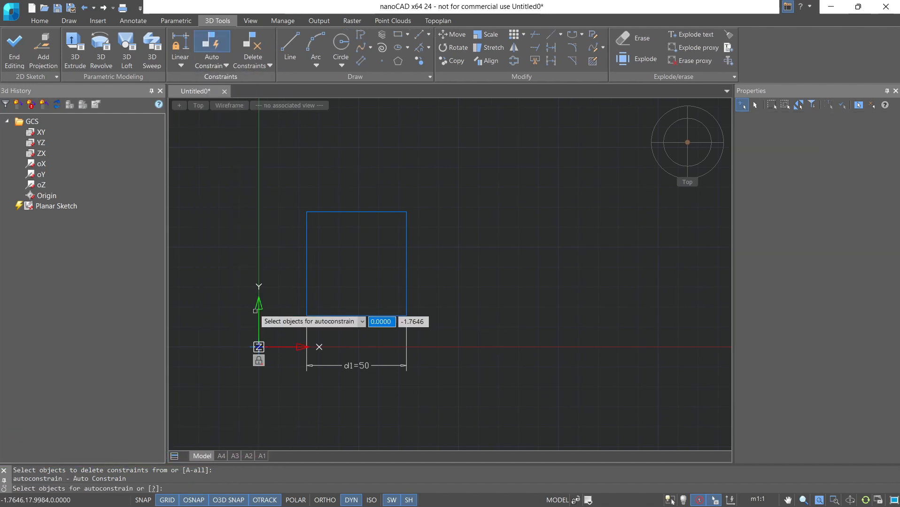
left_click(288, 194)
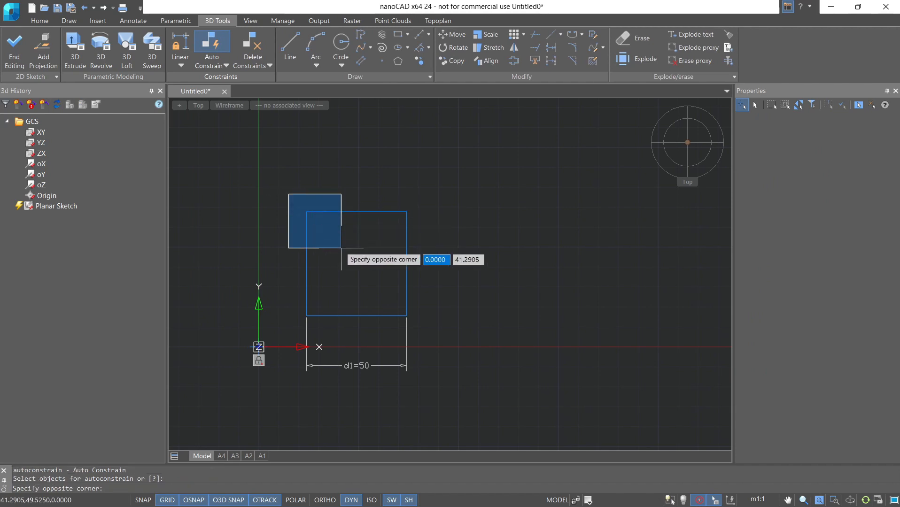
left_click(417, 323)
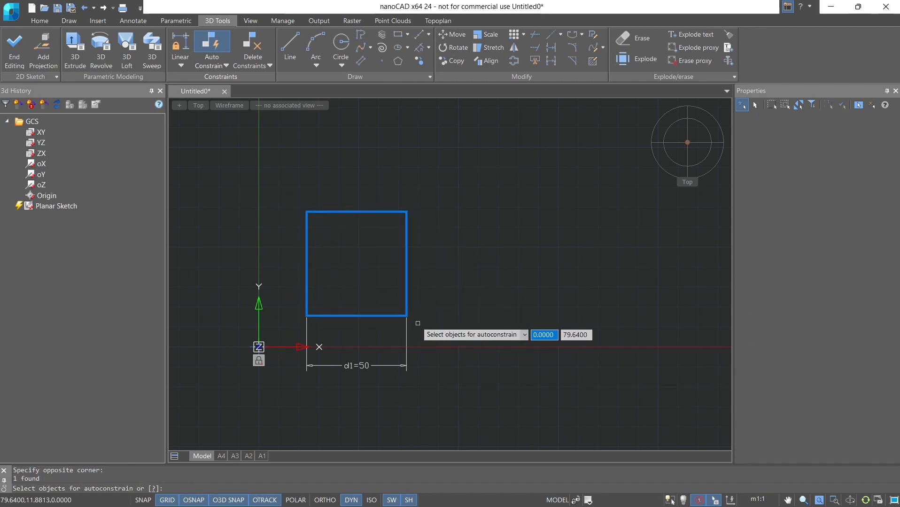
key("Return")
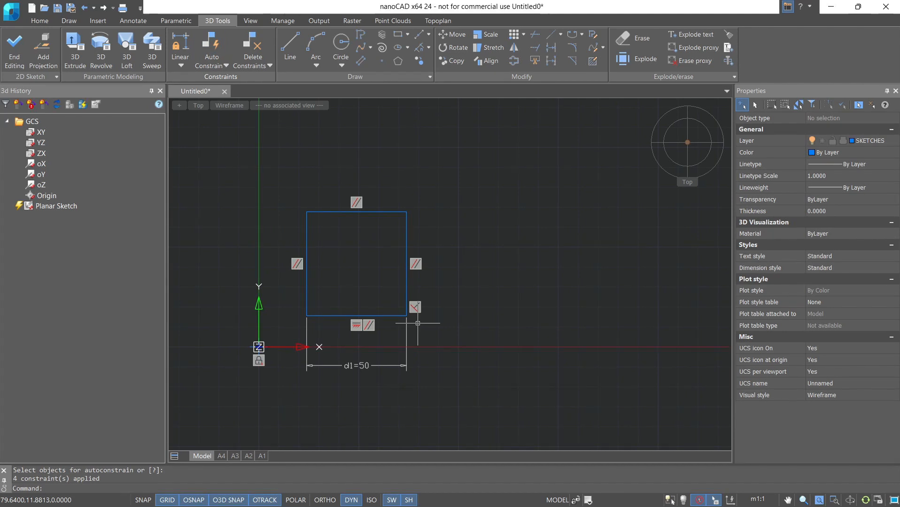
Step: Add a linear dimensional constraint of 30 to the rectangle's right side, placed outside the outline
left_click(184, 64)
left_click(189, 91)
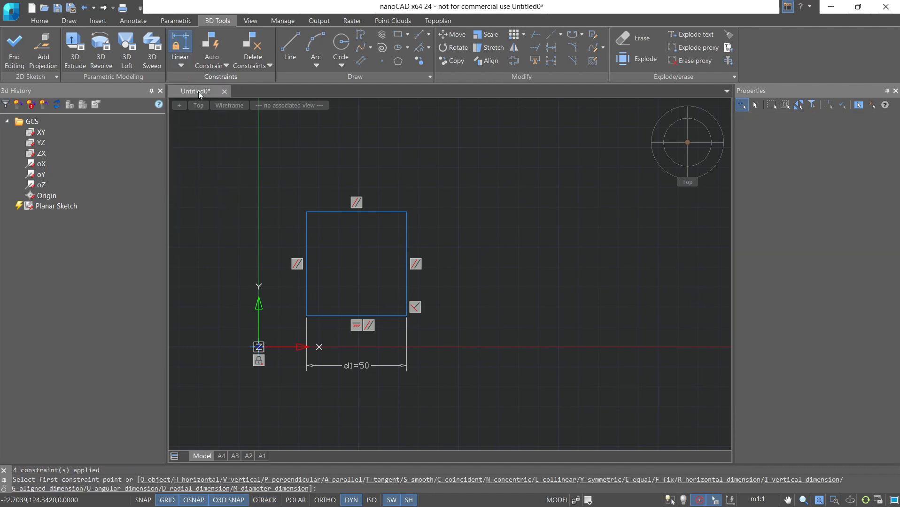
left_click(406, 212)
left_click(407, 314)
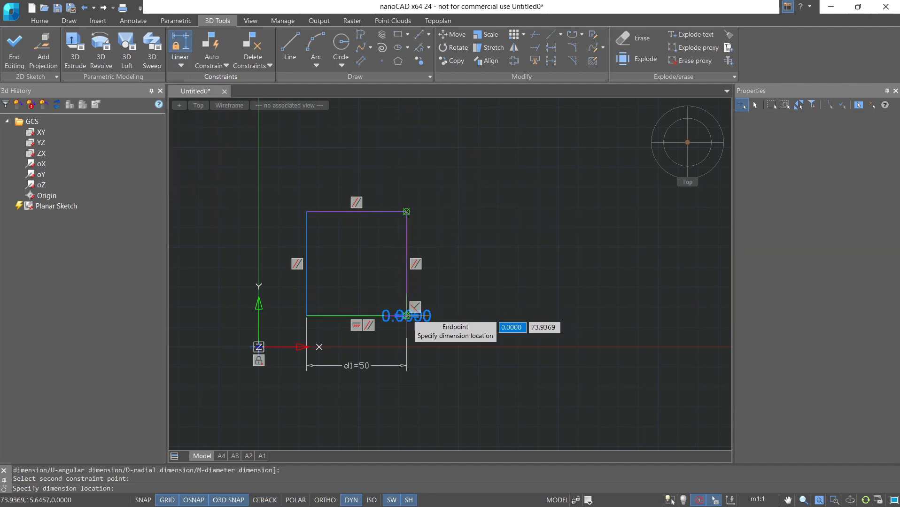
left_click(449, 314)
type("30")
key("Return")
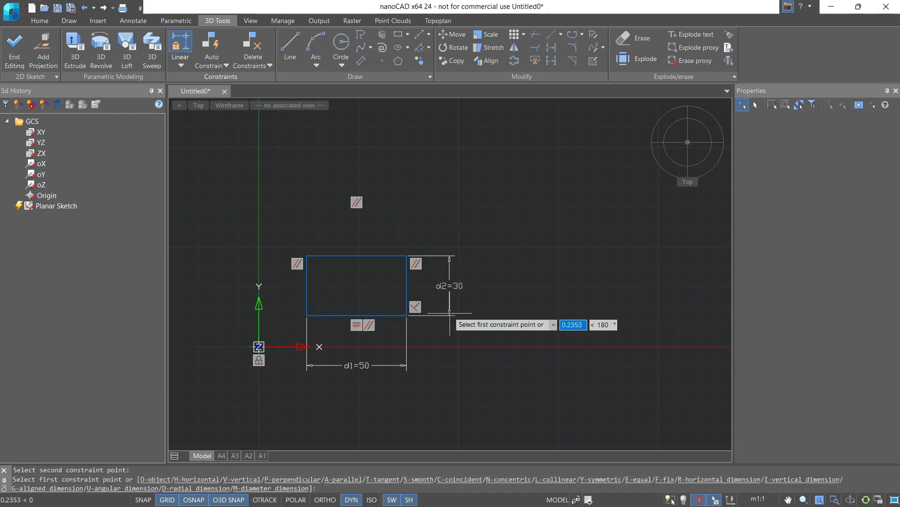
key("Escape")
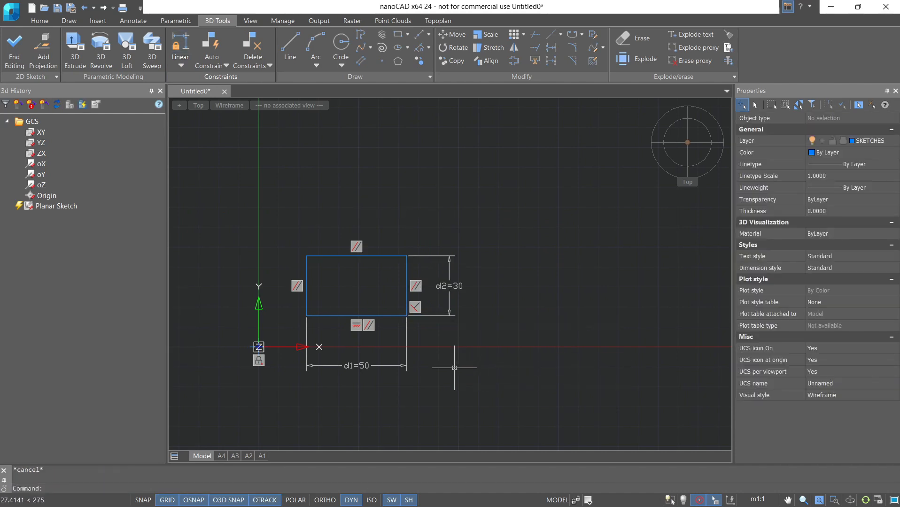
Step: Draw a circle with a radius of about 5.5 inside the rectangle, left of its middle
scroll(439, 368, "up", 4)
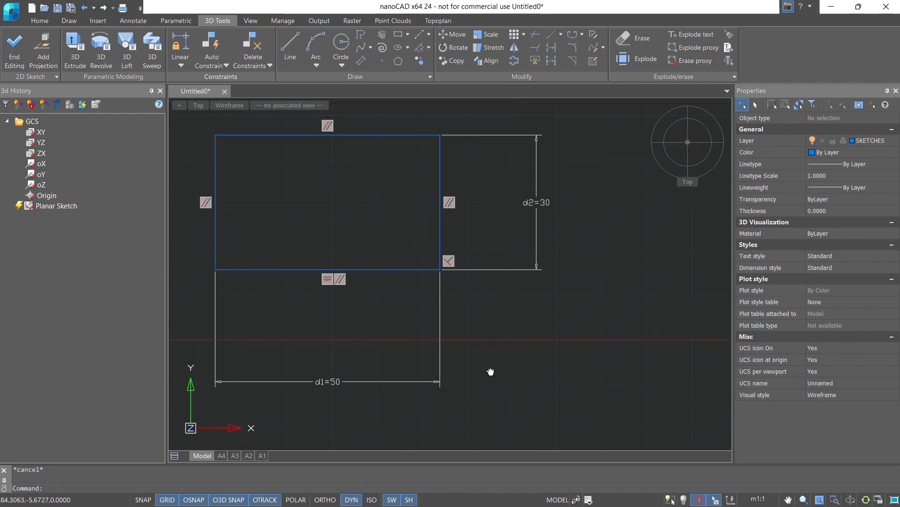
middle_click_drag(490, 373, 518, 386)
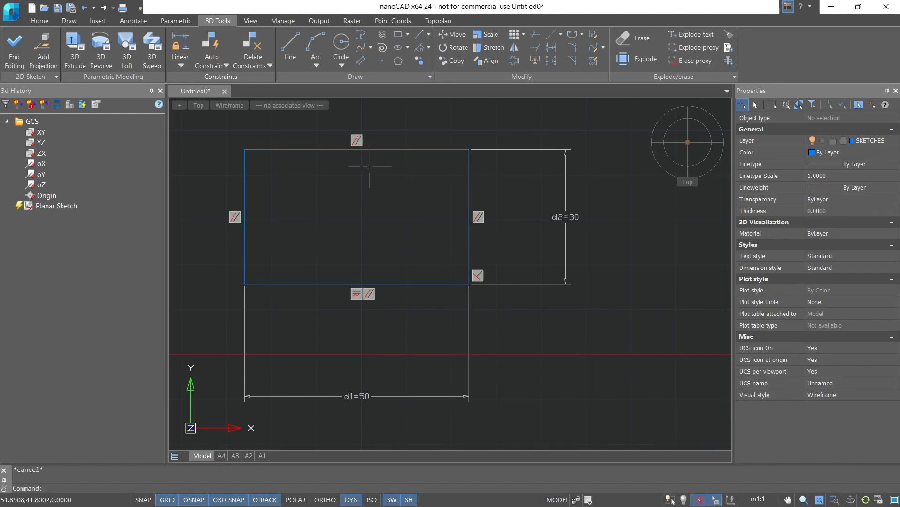
left_click(340, 41)
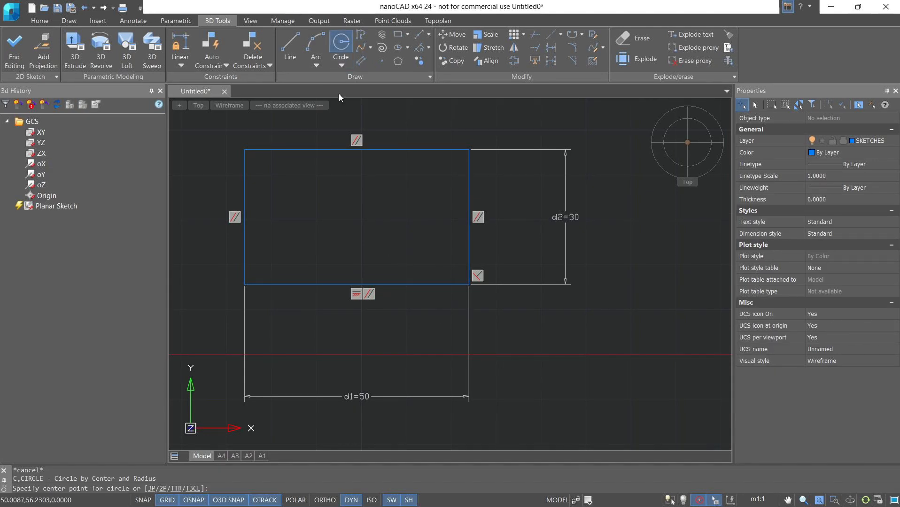
left_click(317, 219)
left_click(306, 196)
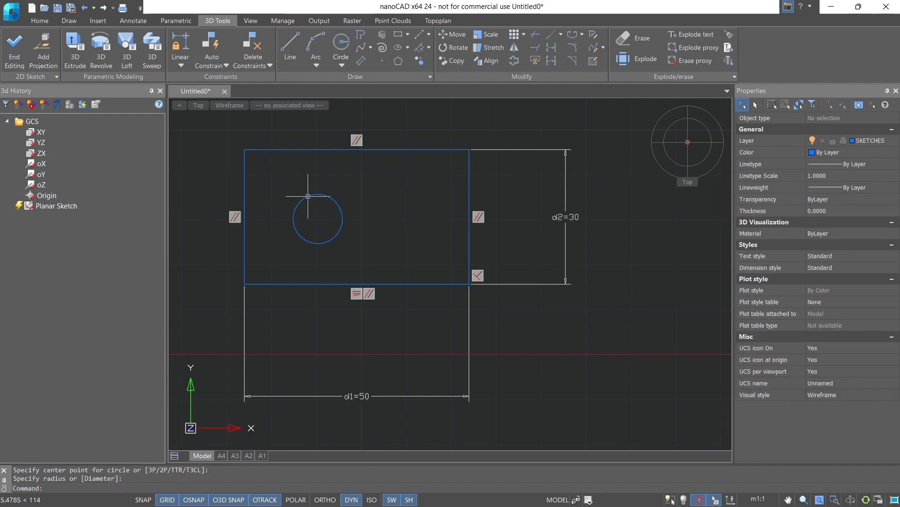
Step: Constrain the vertical distance from the circle's centre to the rectangle's upper edge to 15
left_click(180, 47)
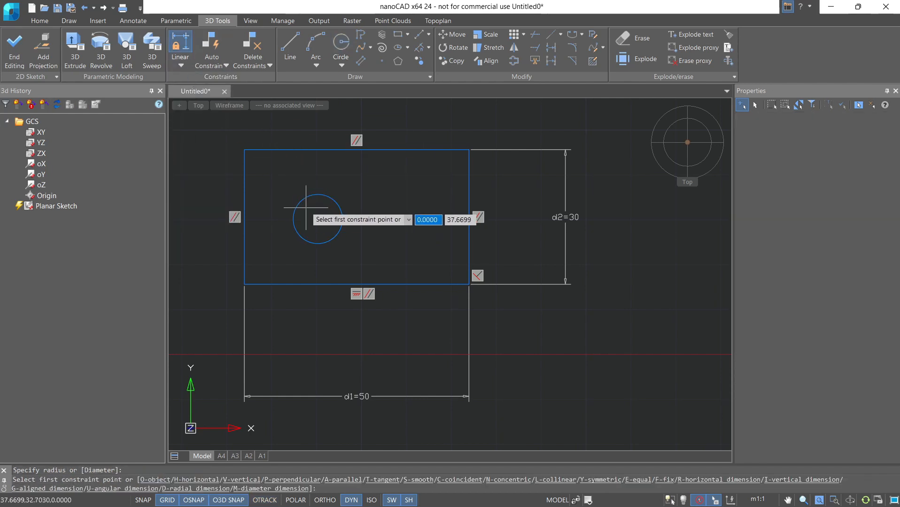
left_click(317, 219)
left_click(356, 149)
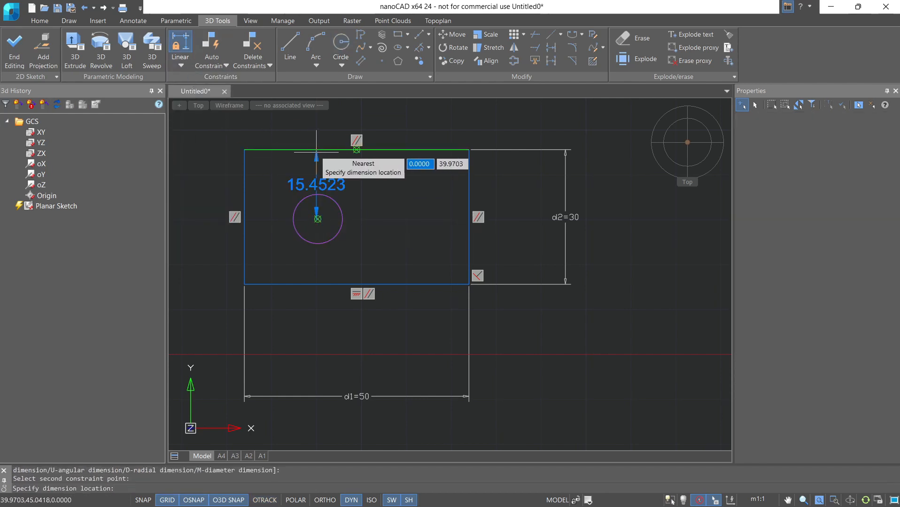
left_click(205, 158)
type("15")
key("Return")
key("Return")
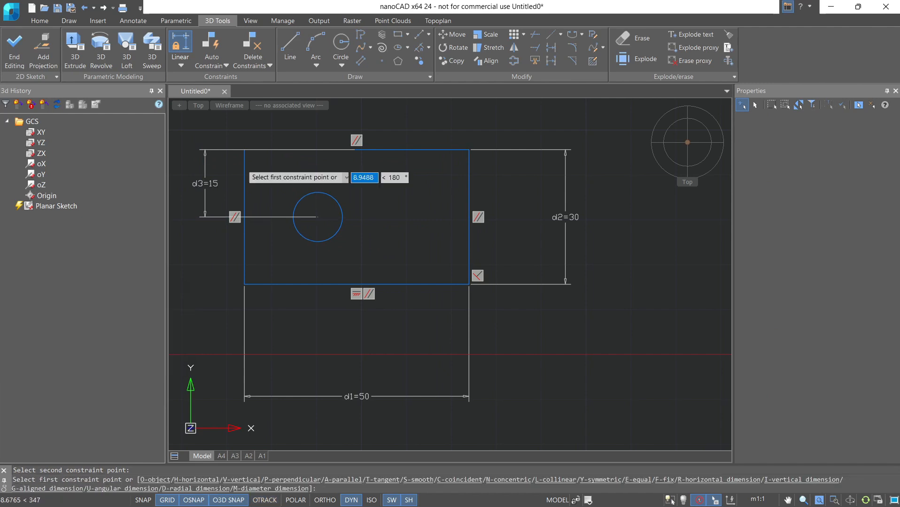
Step: Constrain the horizontal distance from the circle's centre to the rectangle's right side to 25
left_click(318, 217)
left_click(466, 226)
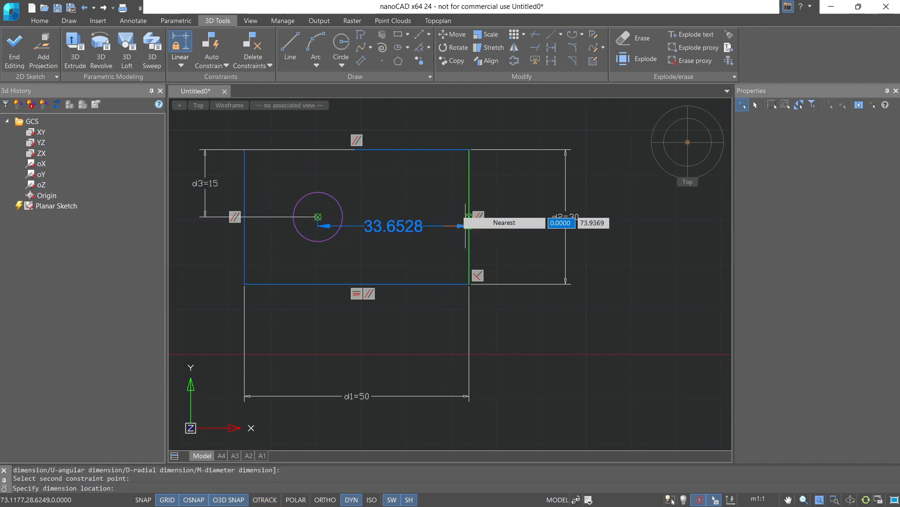
left_click(429, 114)
type("25")
key("Return")
key("Return")
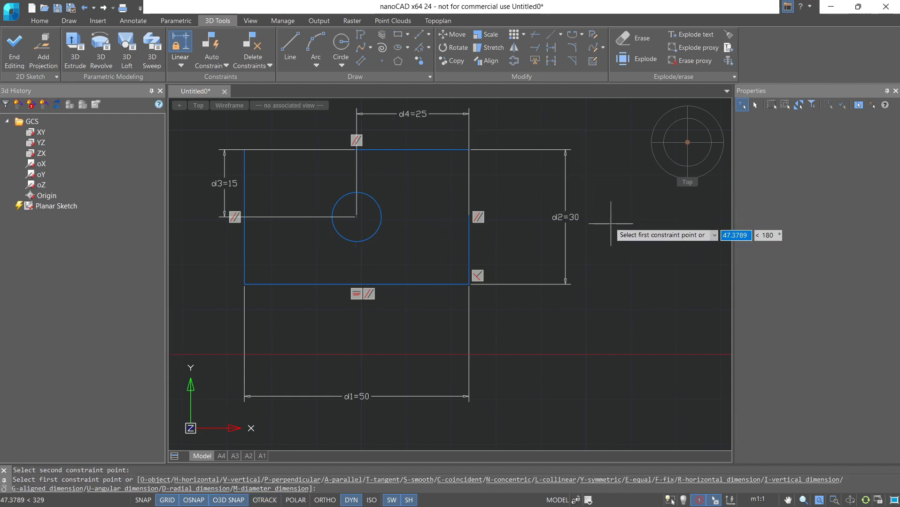
key("Escape")
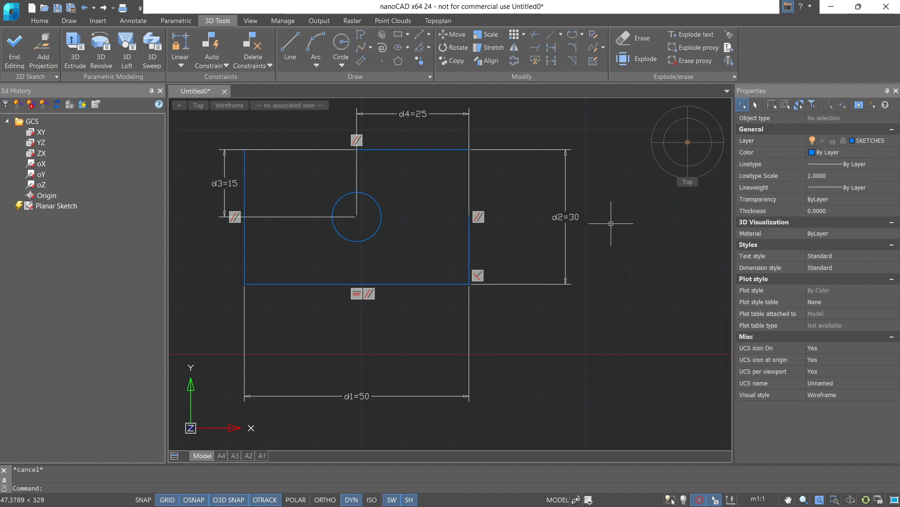
Step: Set the rectangle's height dimension d2 to 45
double_click(566, 218)
type("45")
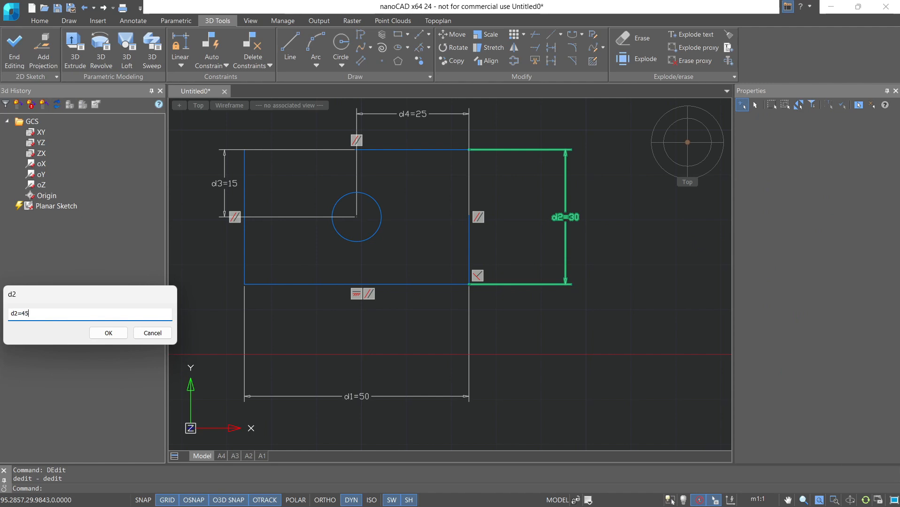
key("Return")
Step: Make the circle's position depend on the rectangle by setting d3 to d2/2 and d4 to d1/2
middle_click_drag(502, 172, 546, 221)
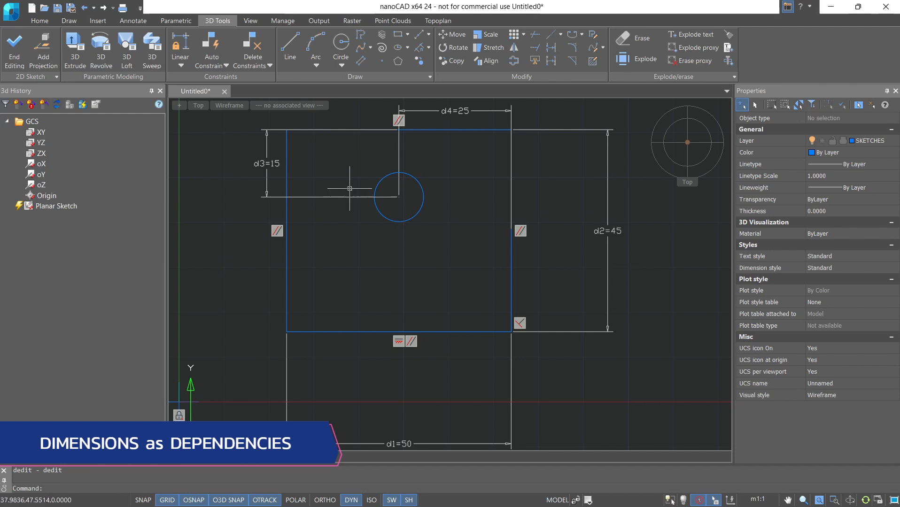
double_click(270, 167)
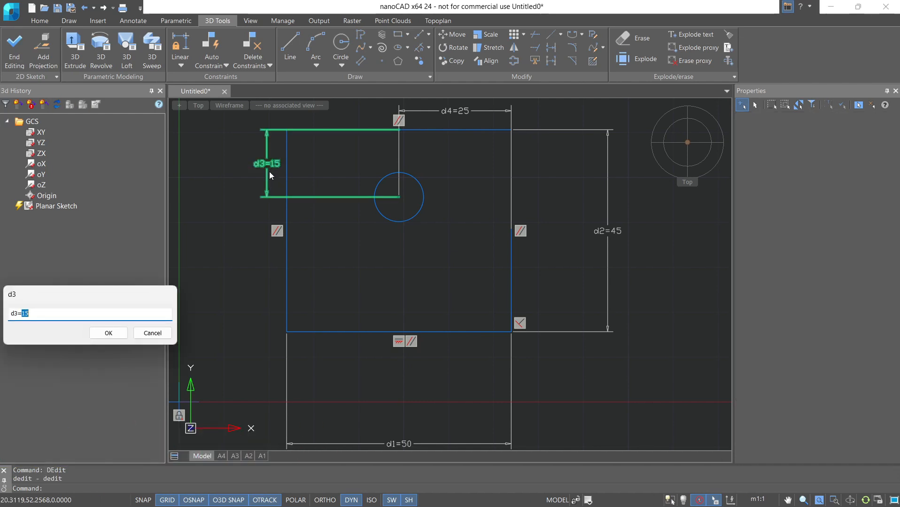
type("d2/2")
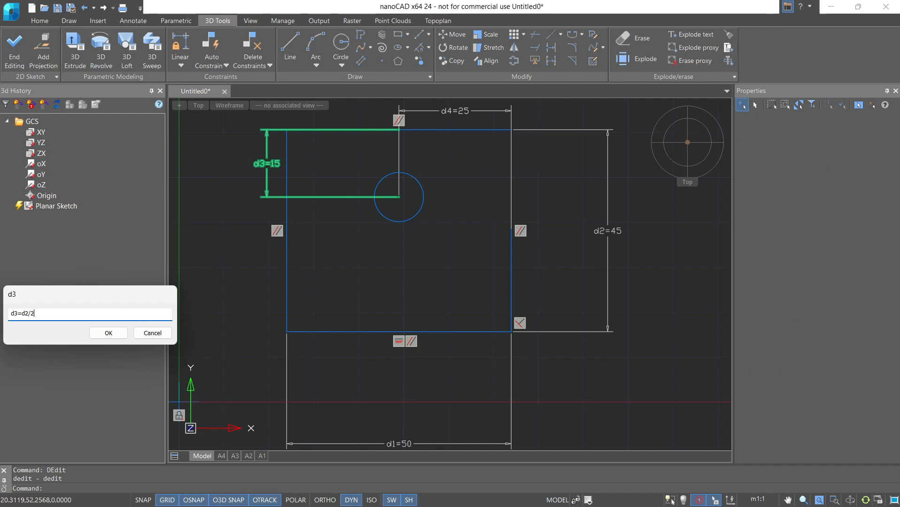
key("Return")
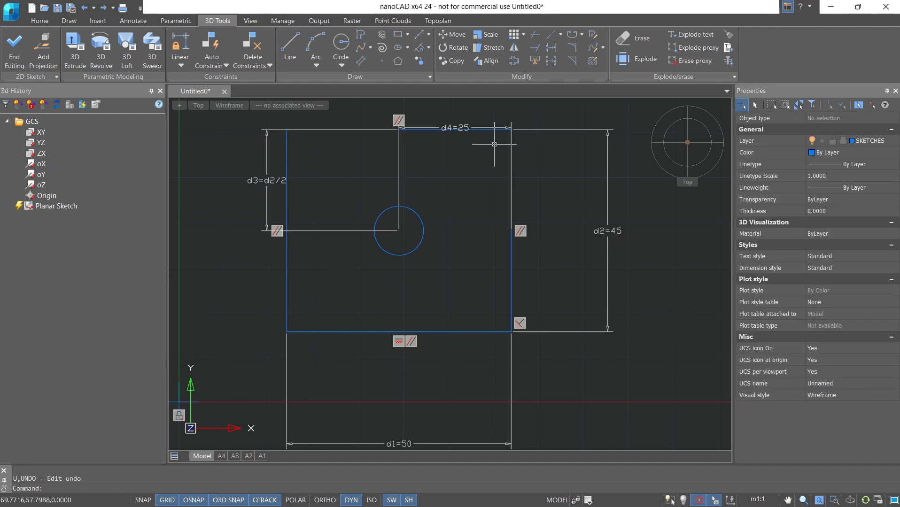
double_click(484, 129)
type("d1/2")
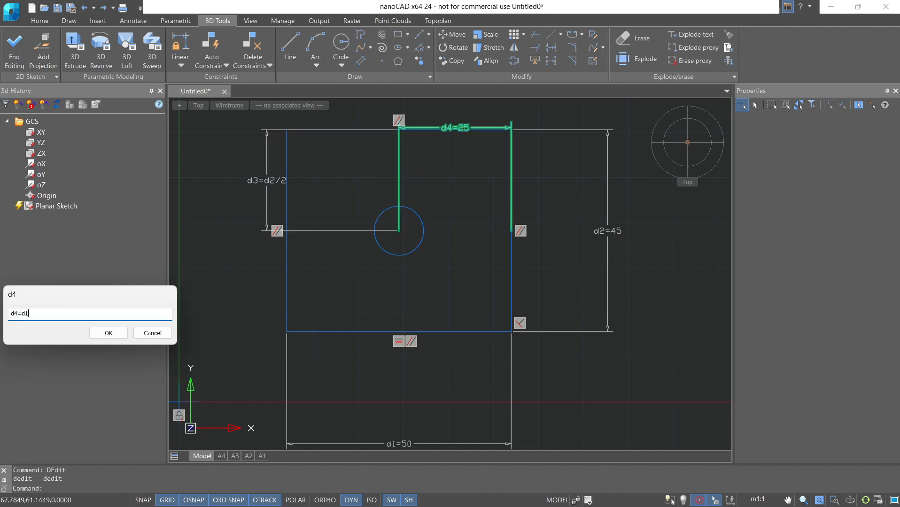
key("Return")
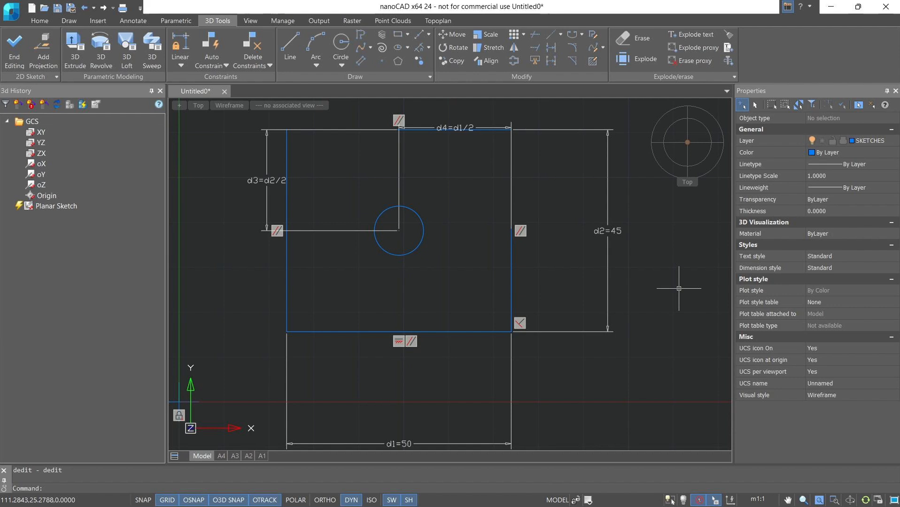
Step: Set the rectangle's height dimension d2 to 70 and its width dimension d1 to 30
double_click(602, 232)
type("70")
key("Return")
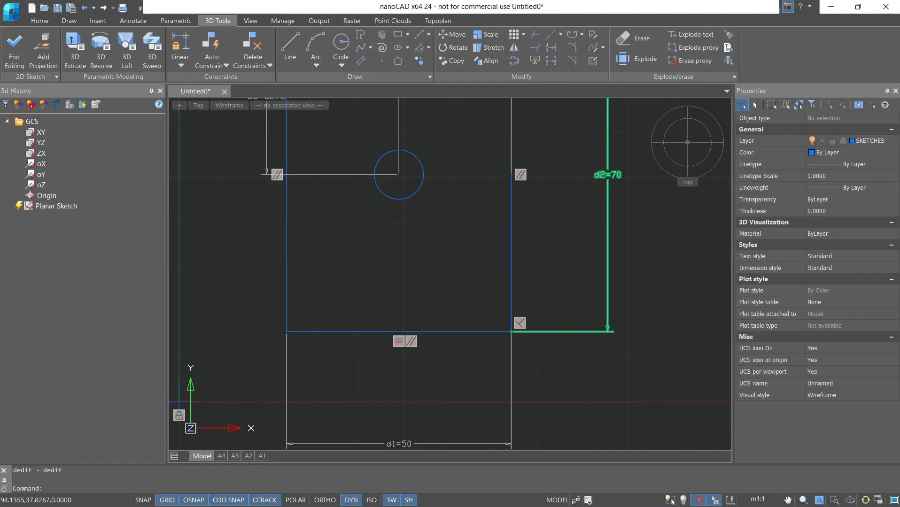
scroll(542, 195, "down", 2)
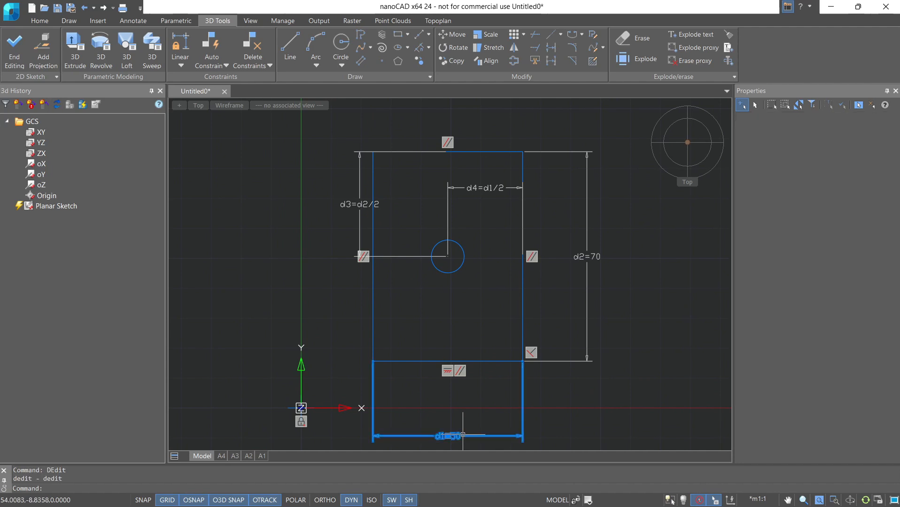
double_click(462, 434)
type("30")
key("Return")
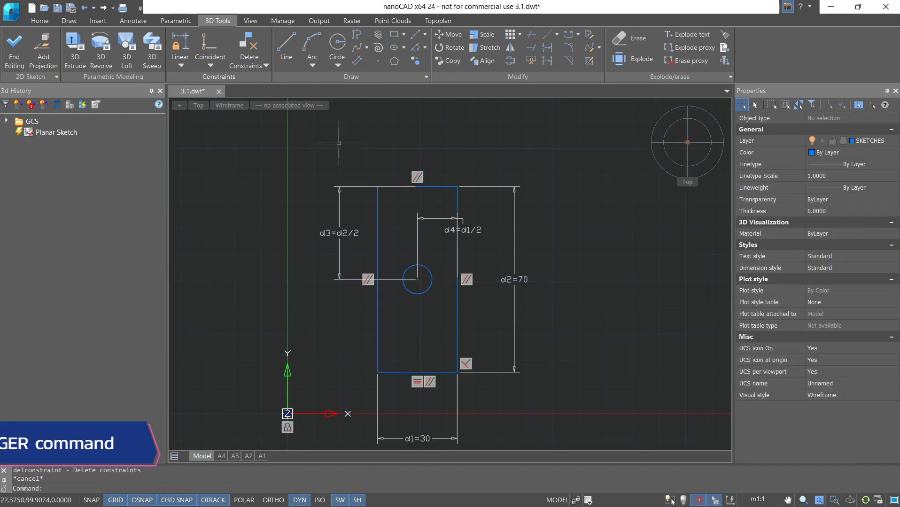
Step: Change the expression of parameter d3 to d2/2+2 in the Parameters Manager and apply it
left_click(250, 67)
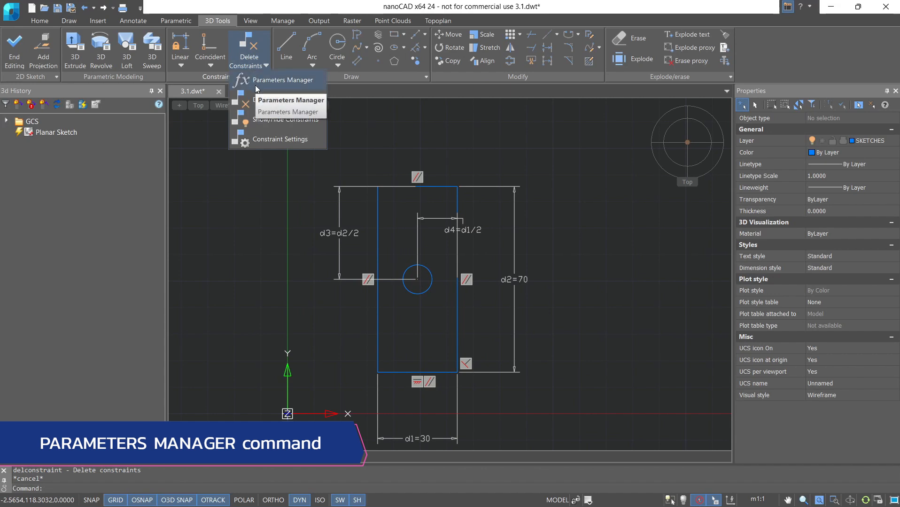
left_click(256, 86)
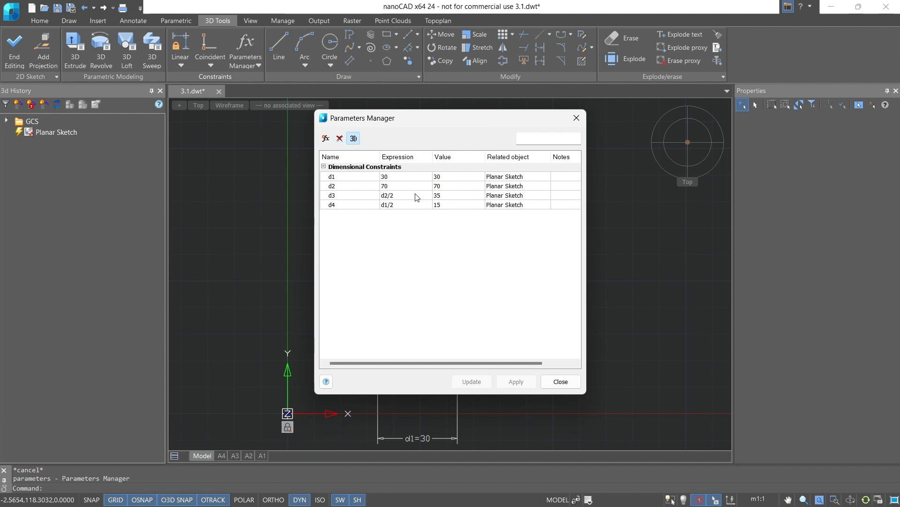
double_click(415, 198)
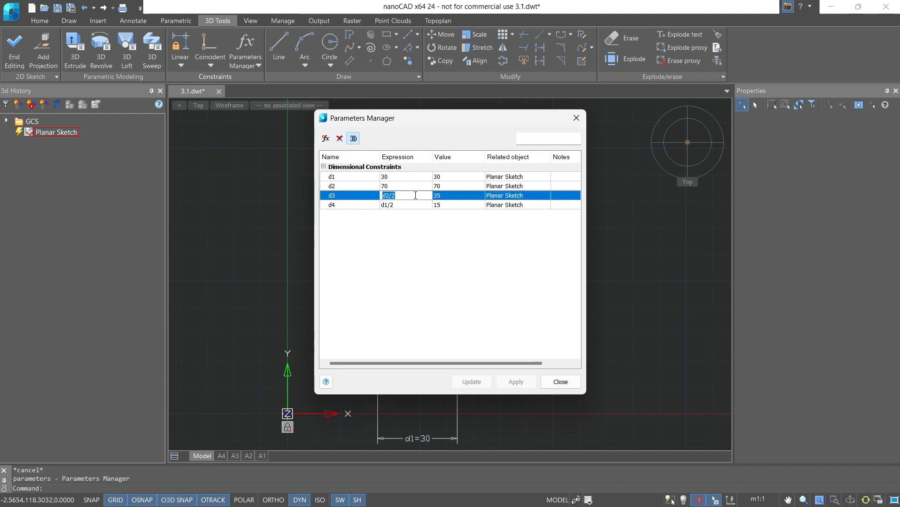
left_click(415, 199)
type("+2")
key("Return")
left_click(515, 382)
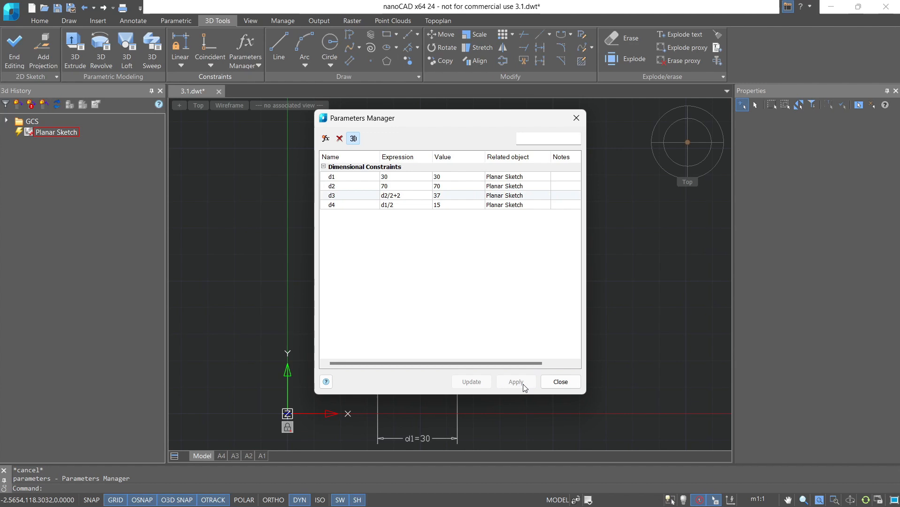
left_click(561, 382)
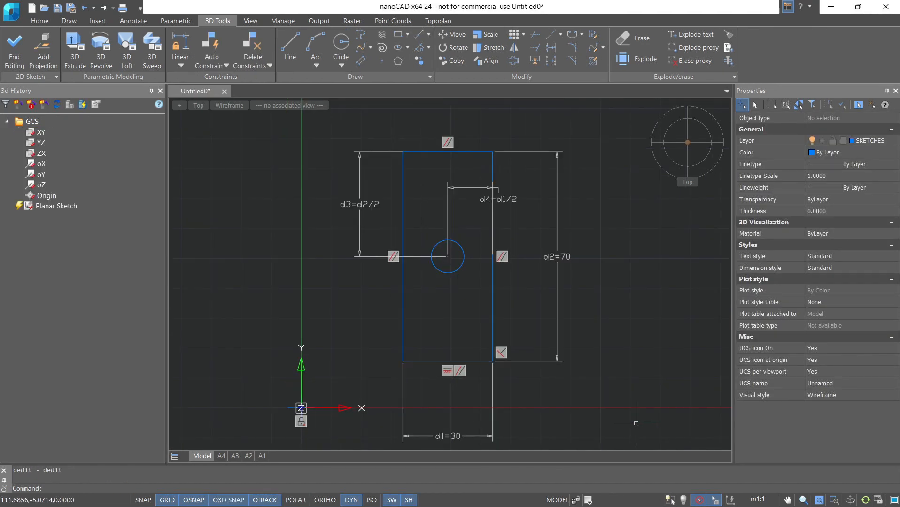
Step: Hide all constraints in the rectangle-and-circle sketch and show them again
left_click(263, 63)
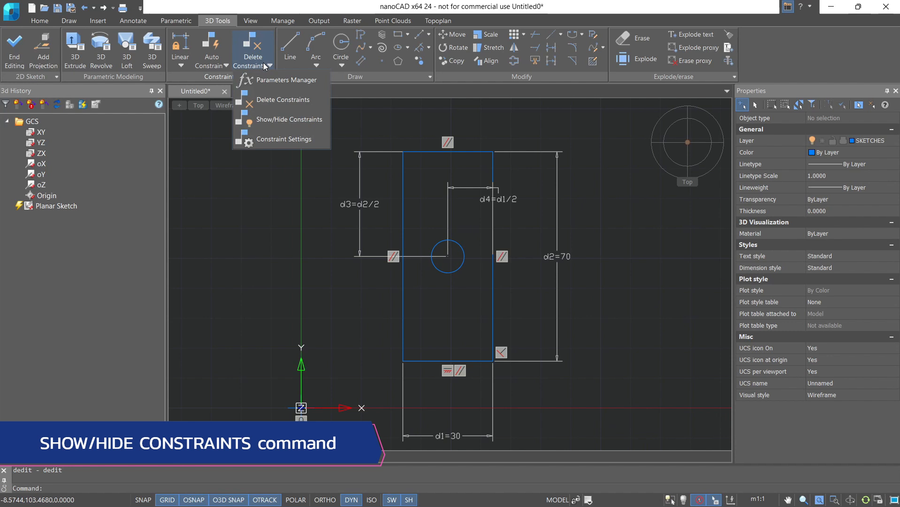
left_click(278, 120)
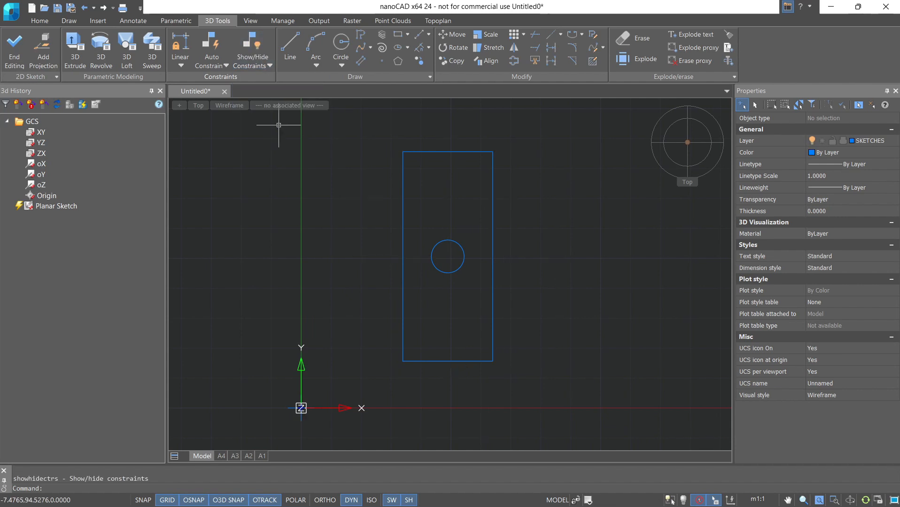
left_click(263, 68)
left_click(273, 117)
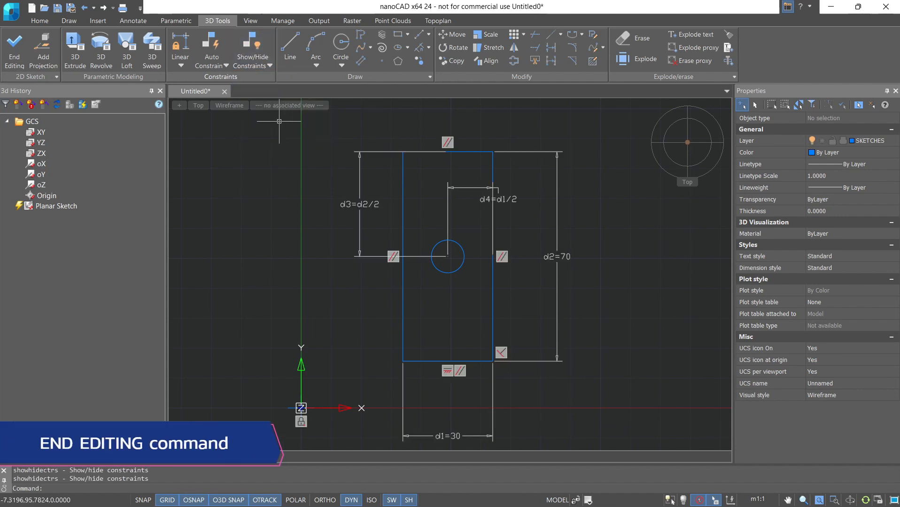
Step: Finish editing the planar sketch containing the rectangle and circle
left_click(14, 51)
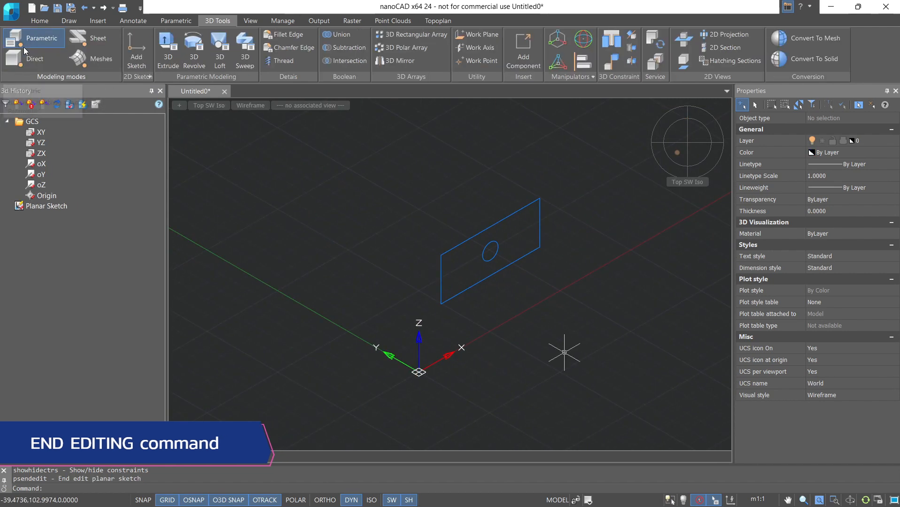
middle_click_drag(567, 328, 519, 315)
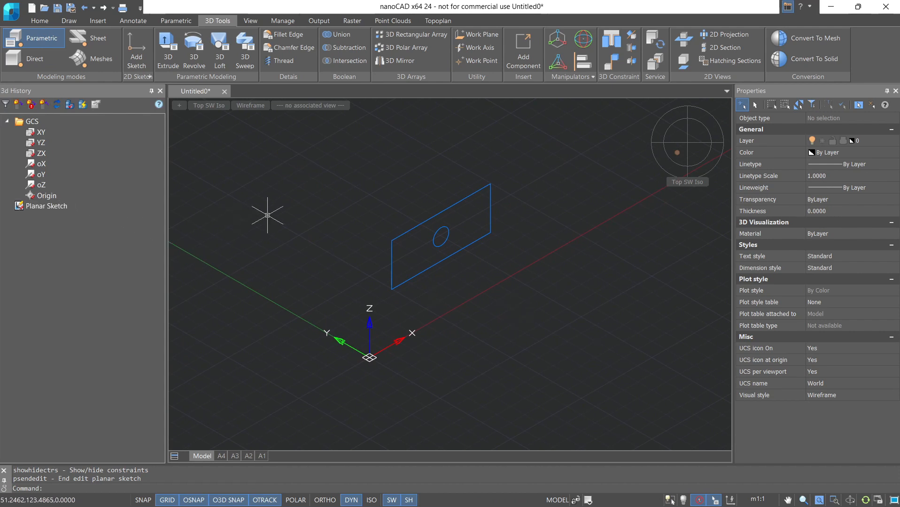
Step: Draw a three-point arc with a radius of about 39.6 on the XY plane, on the negative-Y side of the X axis
left_click(79, 21)
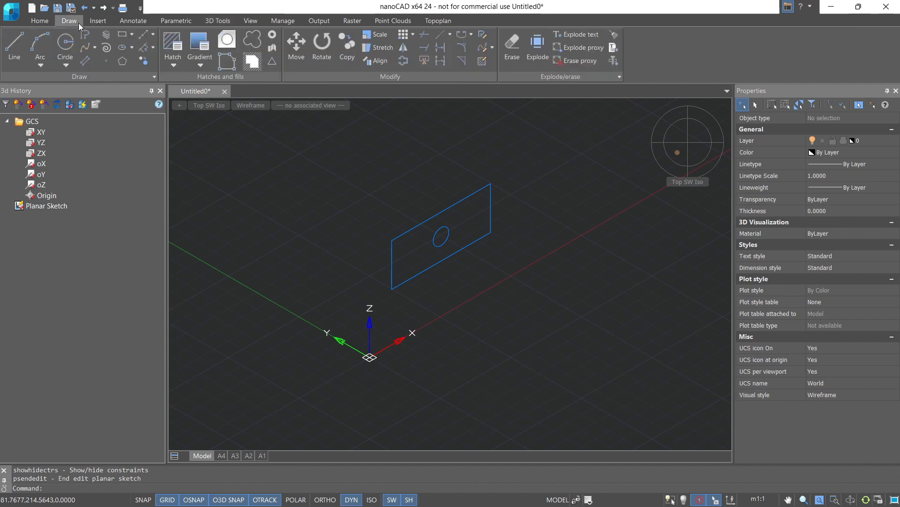
left_click(39, 47)
left_click(458, 372)
left_click(531, 363)
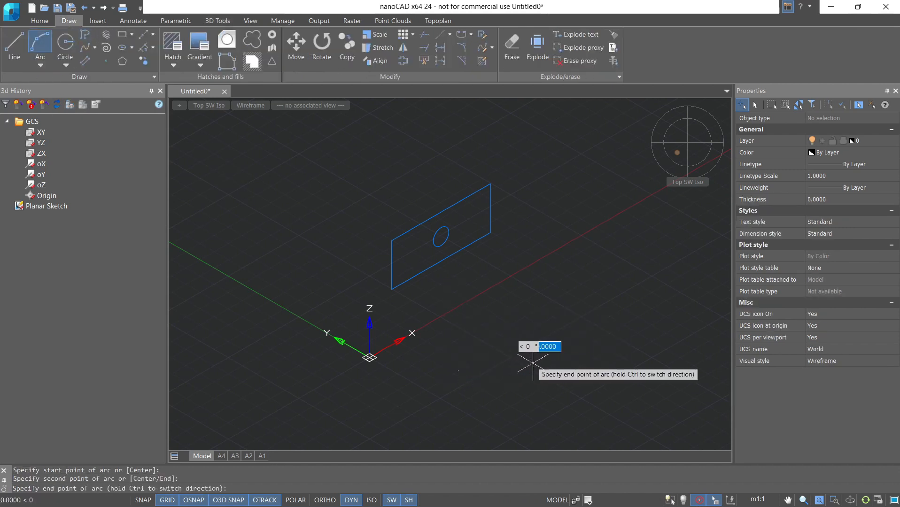
left_click(550, 303)
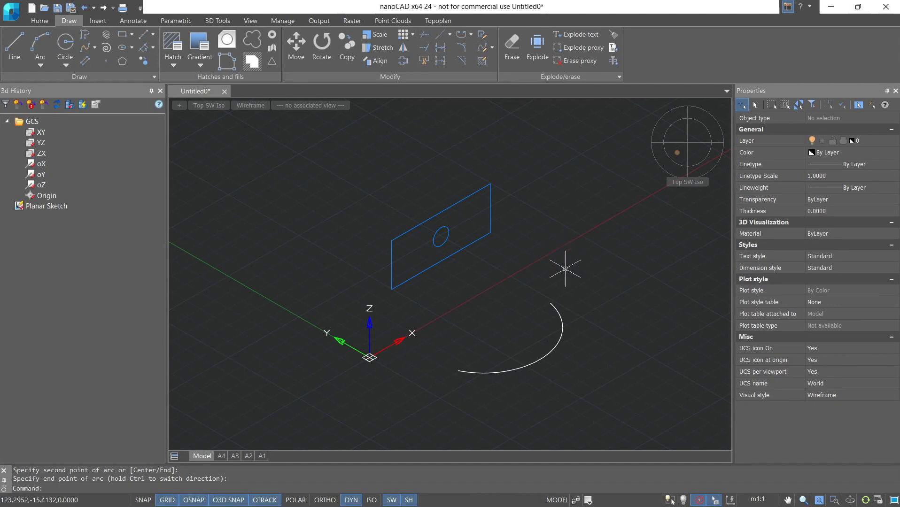
Step: Create a new planar sketch from the arc, finish editing it and select that sketch in the 3D history
left_click(555, 307)
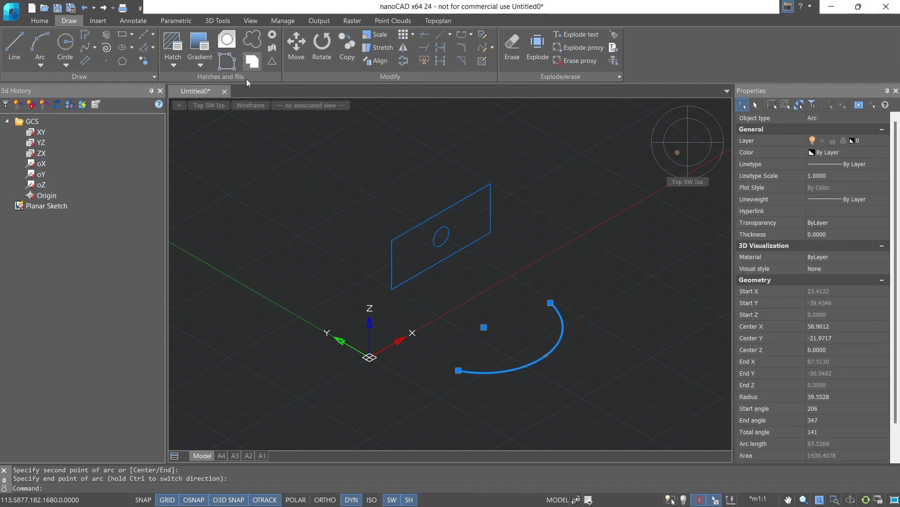
left_click(220, 22)
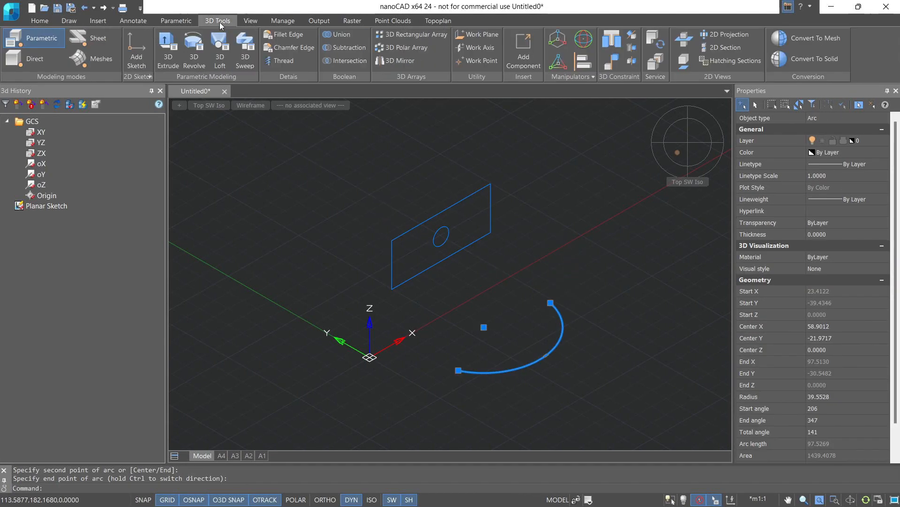
left_click(138, 66)
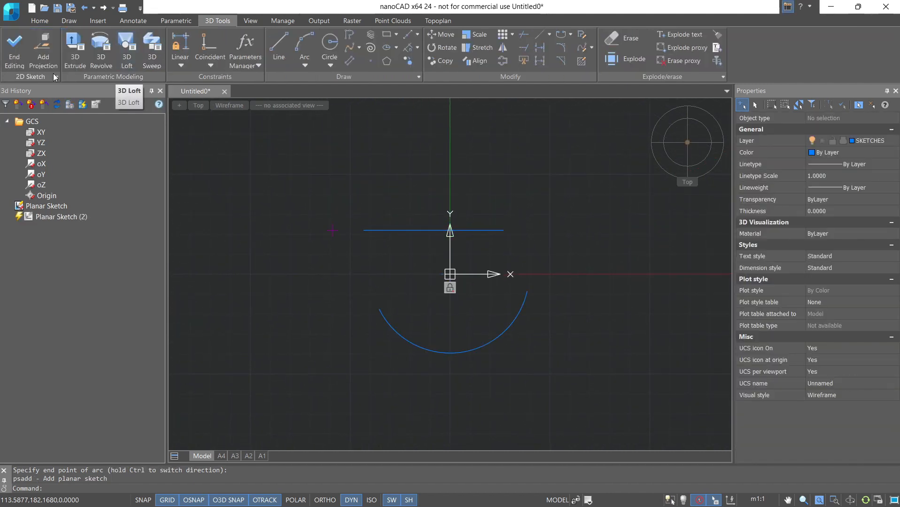
left_click(19, 59)
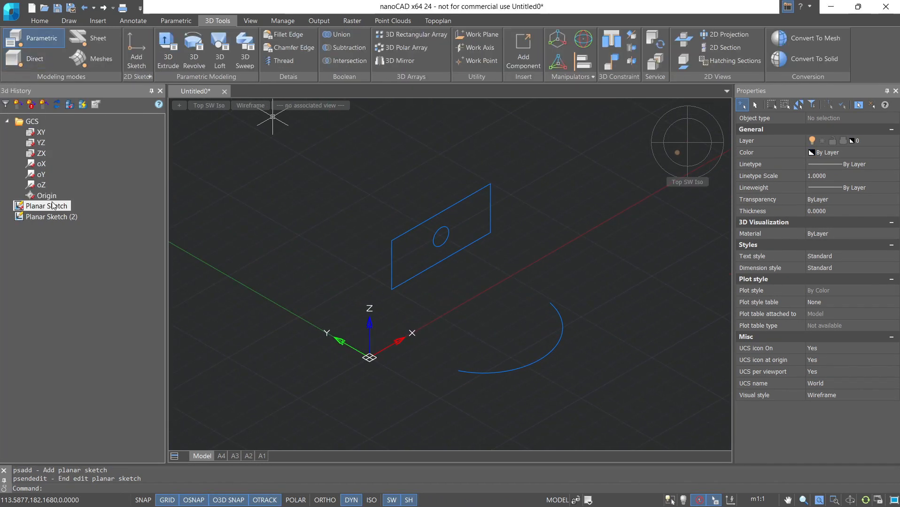
left_click(53, 218)
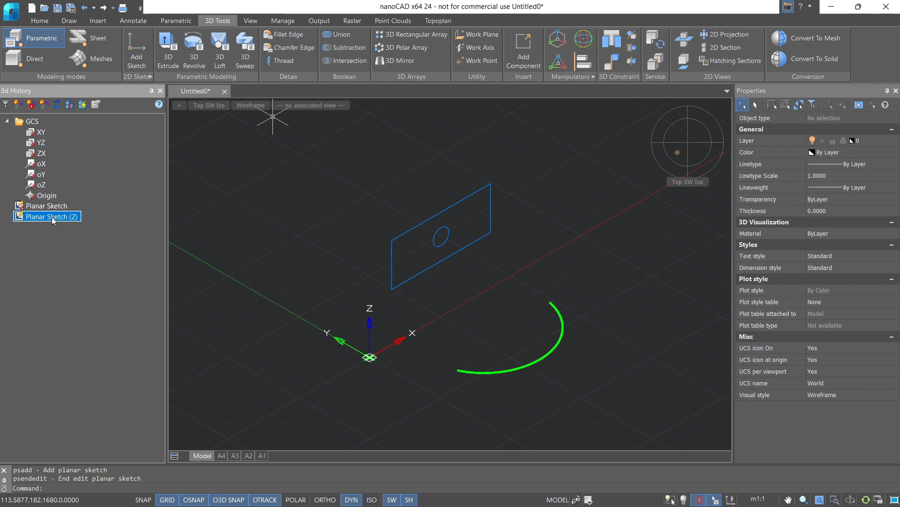